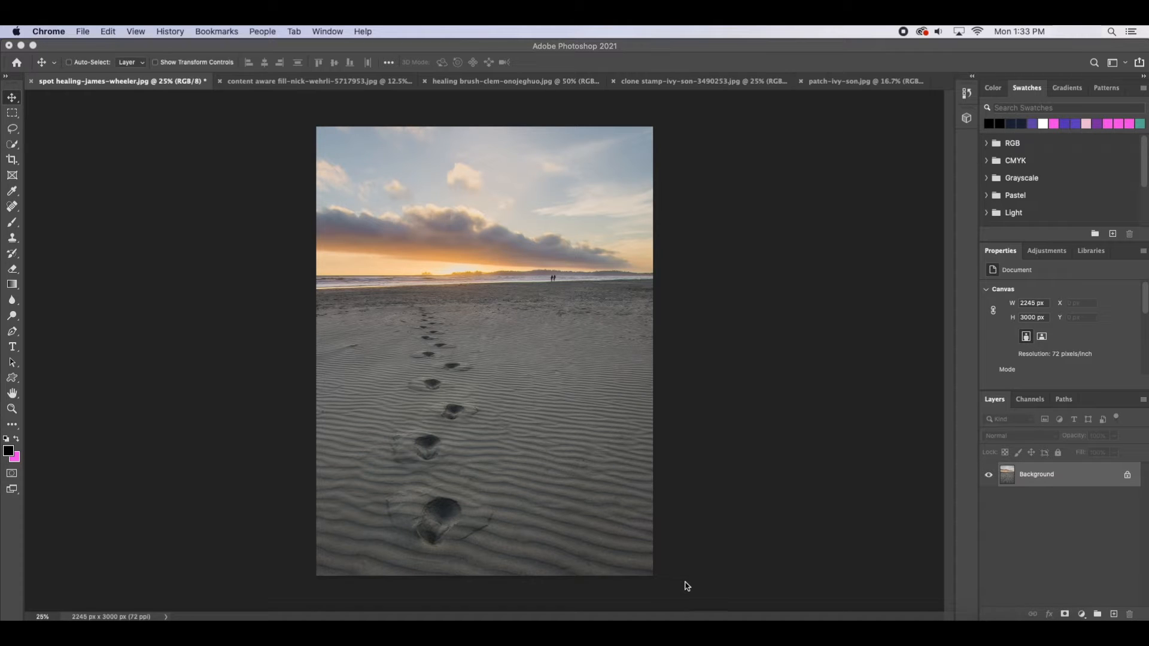
Step: Duplicate the Background layer of the beach photo as "Spot Healing Brush"
right_click(1064, 477)
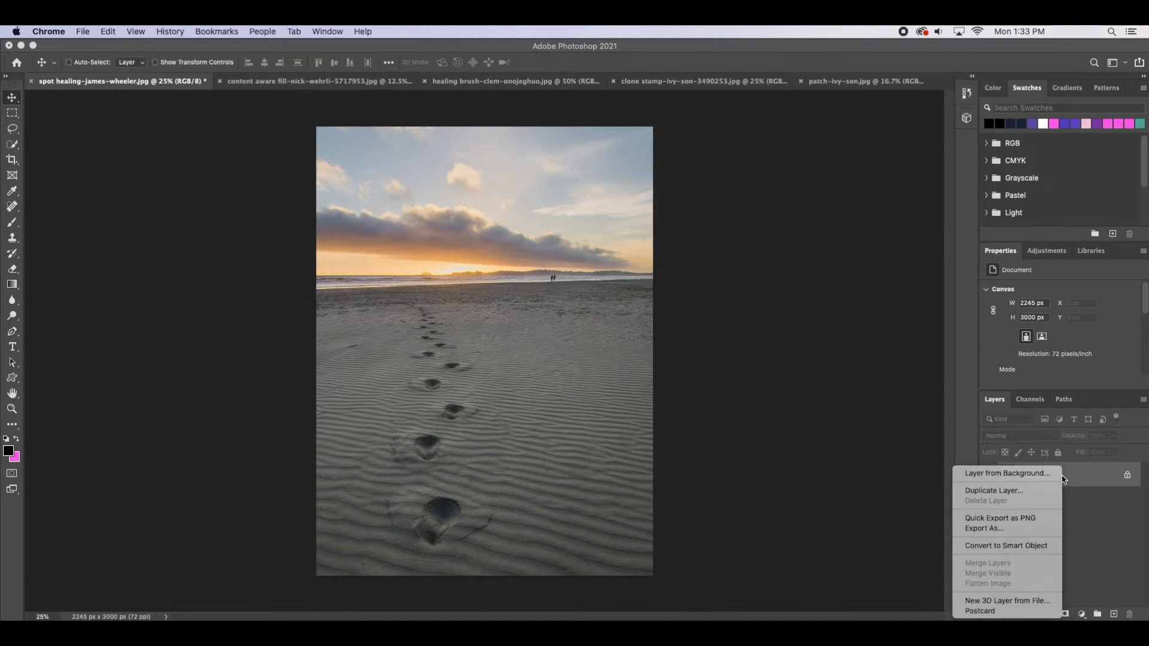
click(1031, 496)
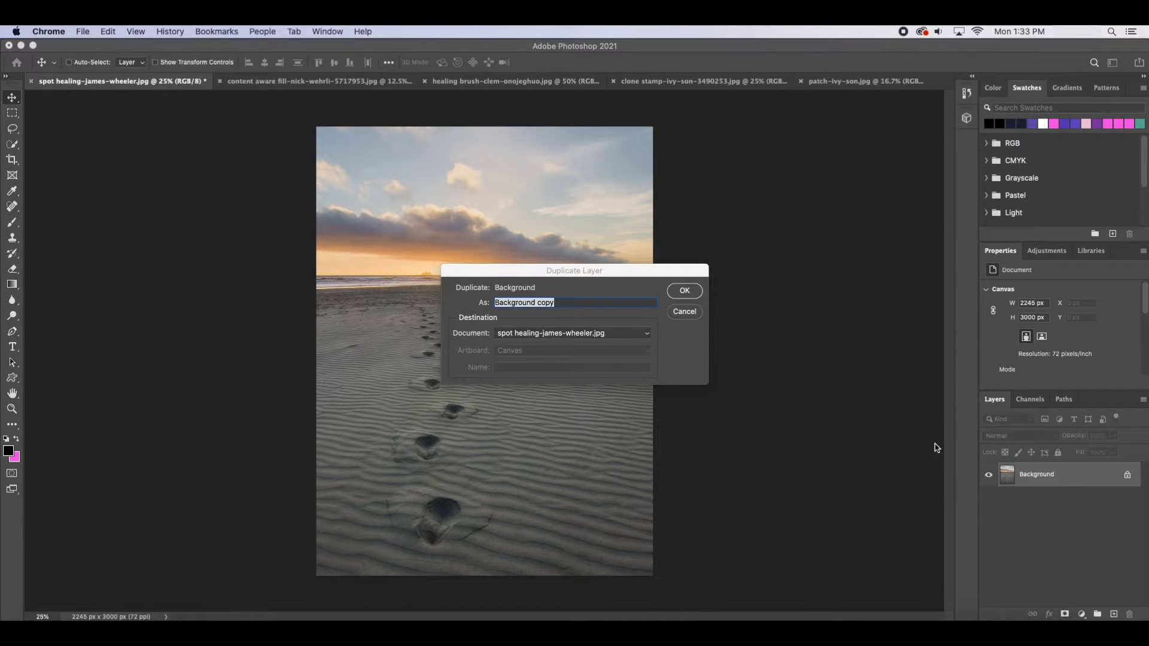
click(593, 307)
text(Spot Healing Brush)
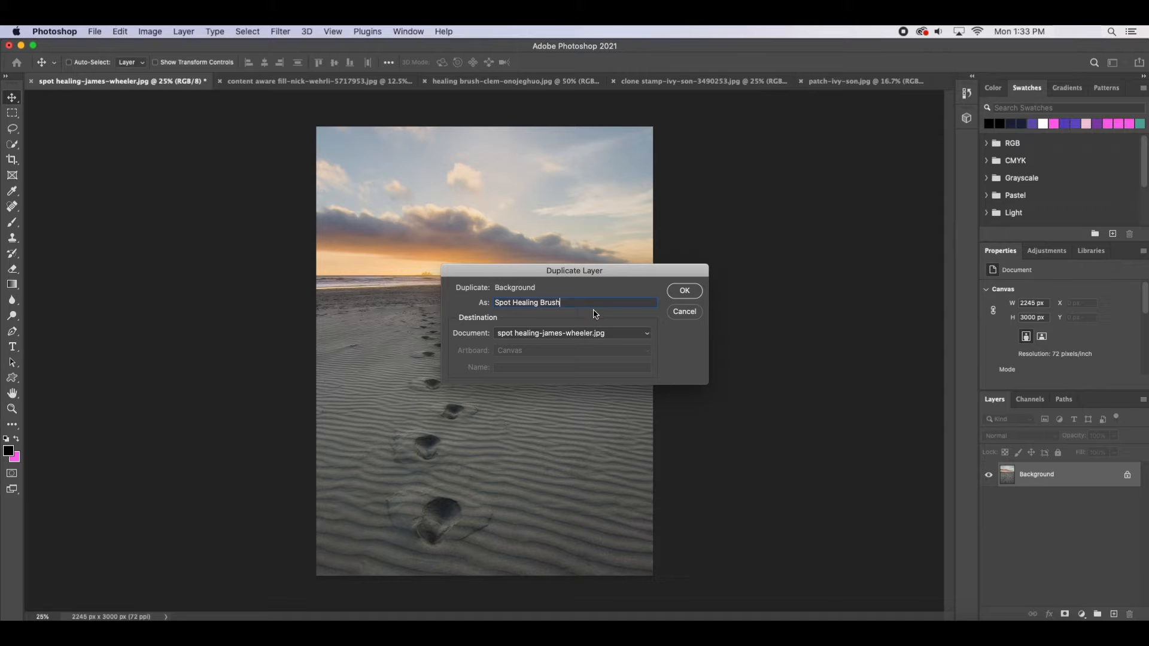
click(682, 291)
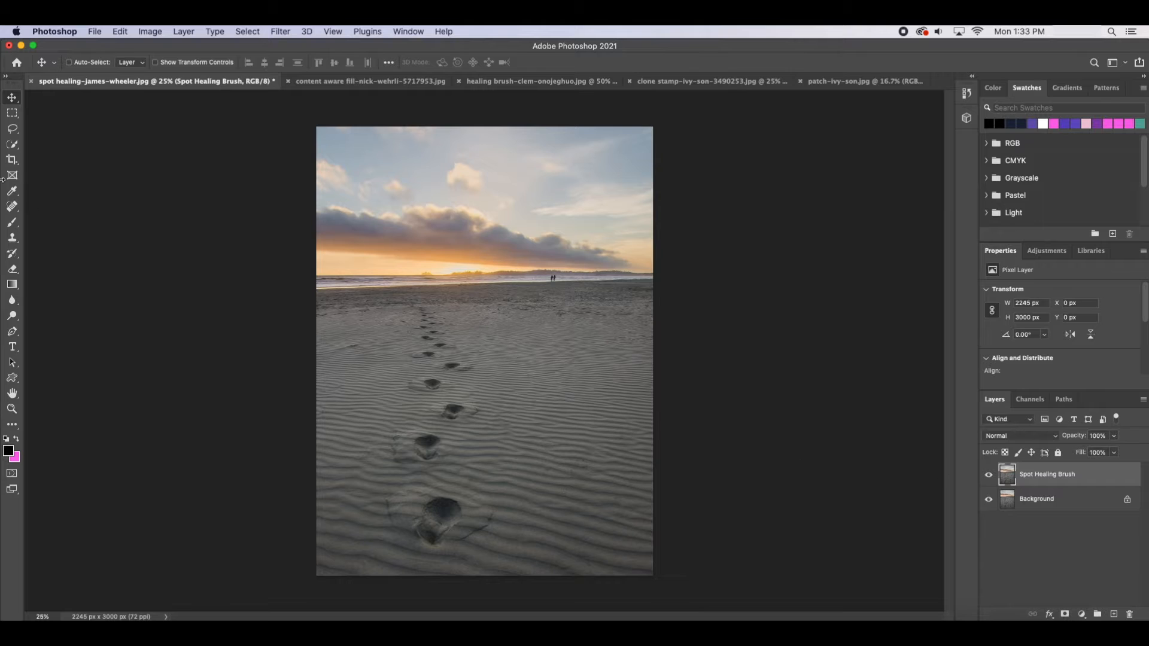
Step: Activate the Spot Healing Brush tool and reduce its brush size to 59 px
click(16, 212)
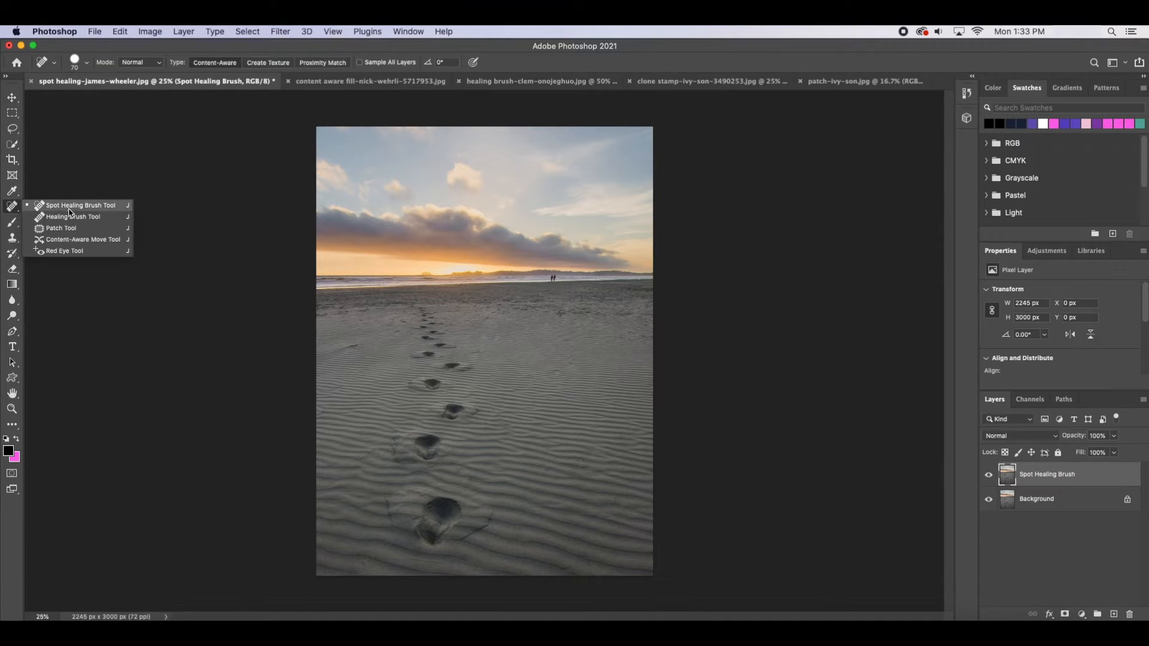
click(74, 210)
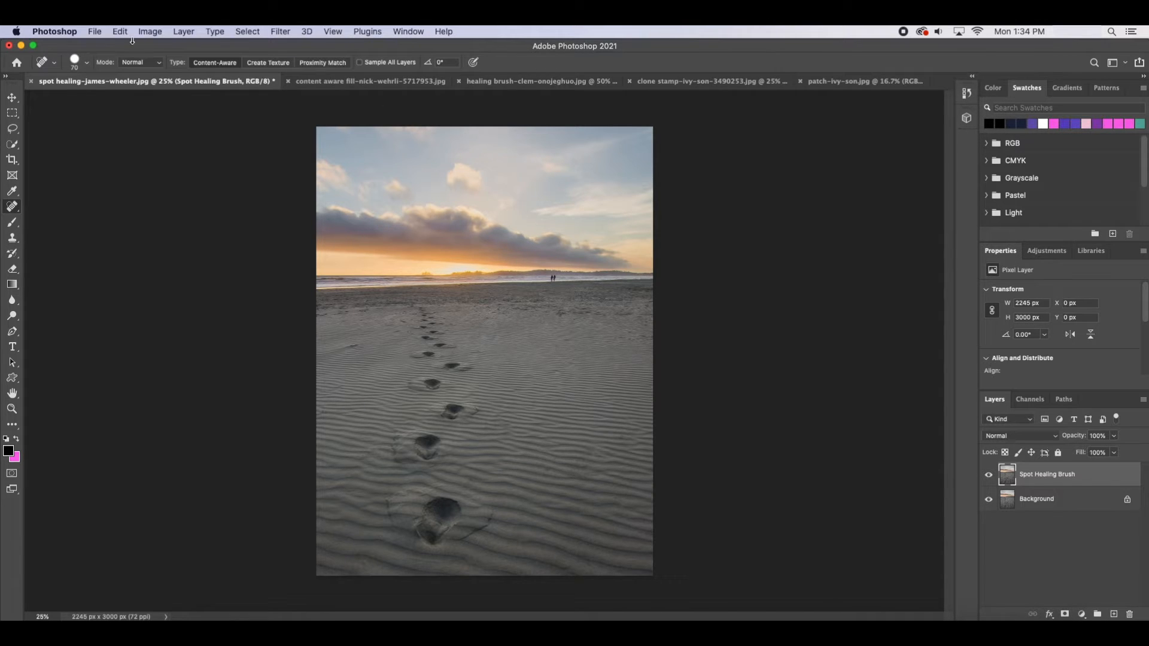
click(87, 63)
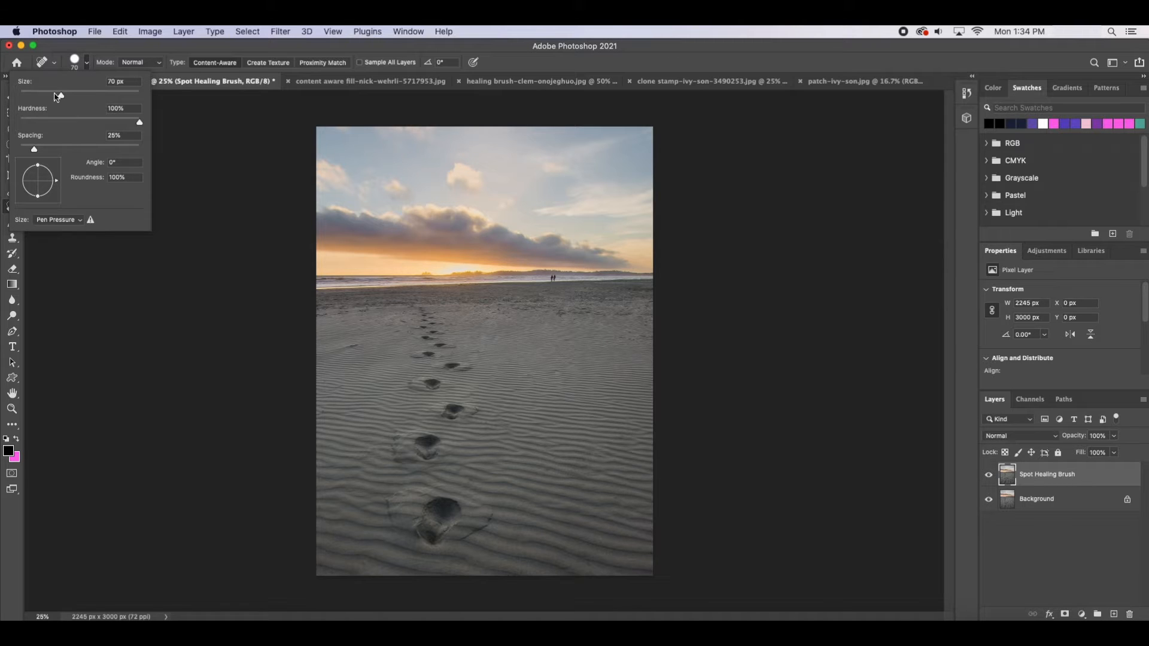
mouse_move(62, 97)
mouse_down()
mouse_move(86, 97)
mouse_move(55, 97)
mouse_up()
click(688, 57)
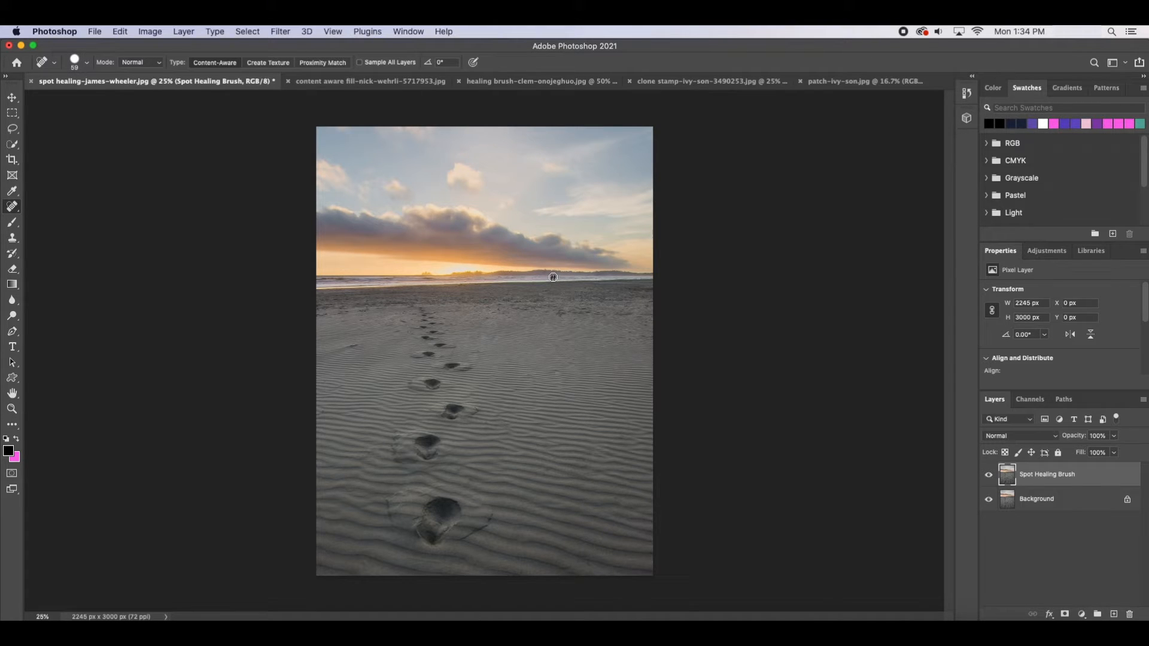
Step: Heal away the two people on the horizon with a brush sized just large enough to cover them
key(bracketright)
key(bracketright)
key(bracketleft)
key(bracketleft)
click(553, 278)
Step: Enlarge the healing brush and remove the small dark mark in the sand left of the footprints
key(bracketright)
key(bracketright)
click(355, 346)
Step: Try to heal the curved rim right of the nearest footprint with a smaller brush stroke
key(bracketleft)
key(bracketleft)
key(bracketleft)
key(bracketleft)
key(bracketleft)
key(bracketleft)
key(bracketleft)
drag(458, 540, 491, 512)
Step: Undo the last Spot Healing Brush stroke
click(94, 32)
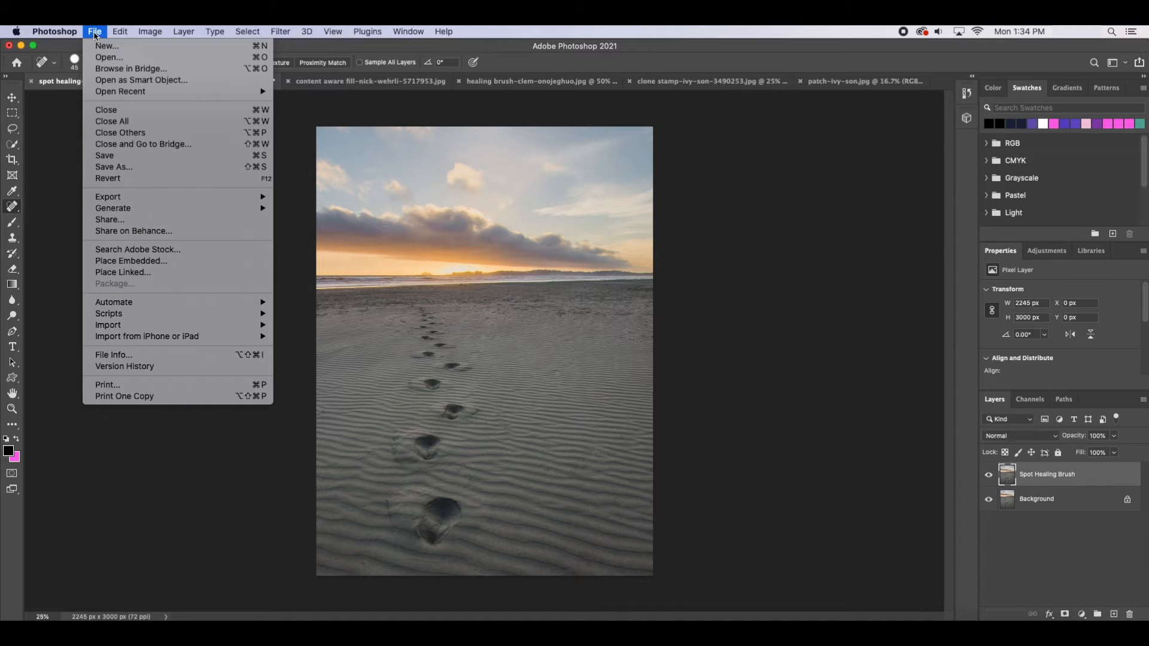
mouse_move(120, 32)
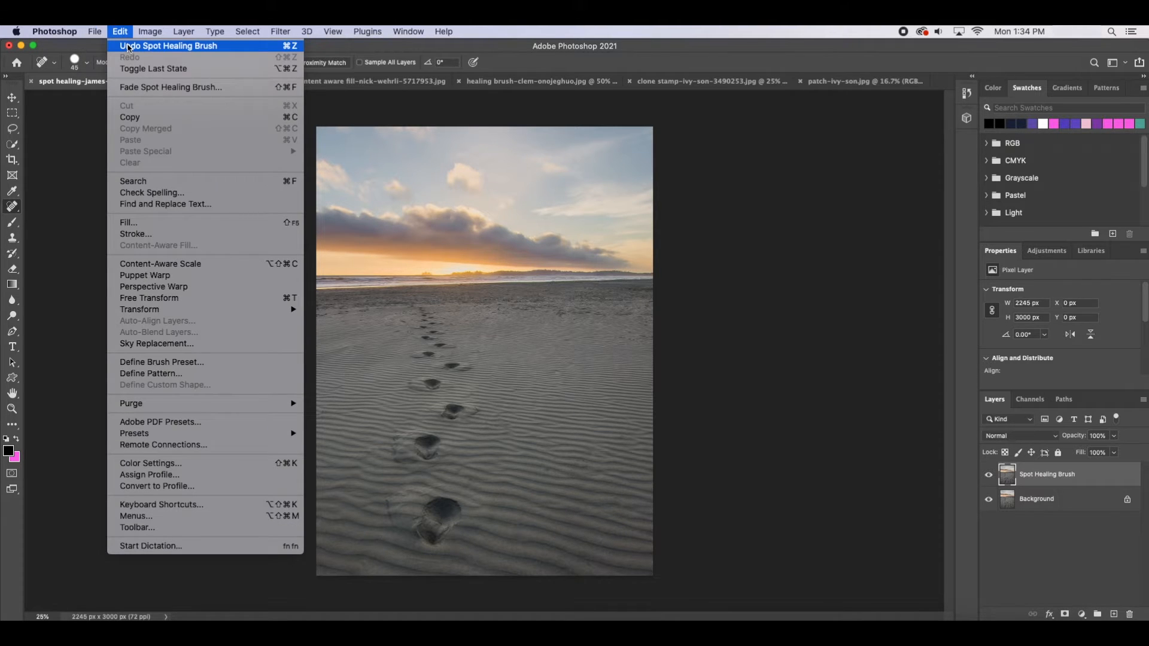
click(129, 47)
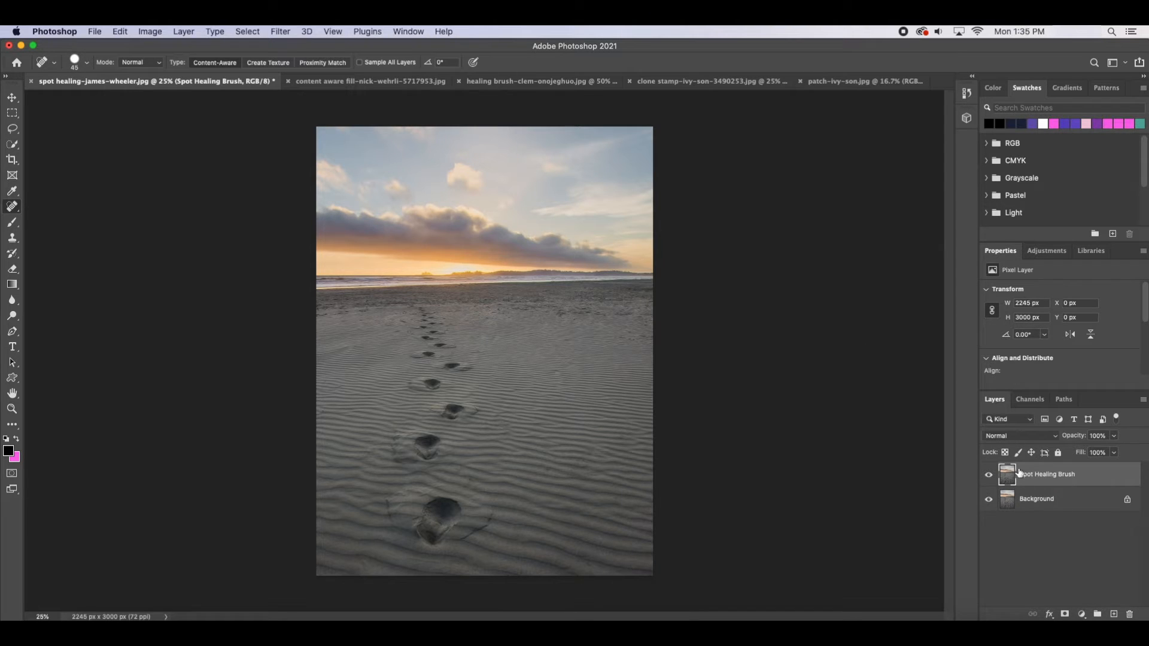
Step: Compare the retouched photo with the original by repeatedly hiding and showing the Spot Healing Brush layer
click(990, 479)
click(989, 478)
click(989, 478)
click(990, 478)
click(989, 478)
click(990, 478)
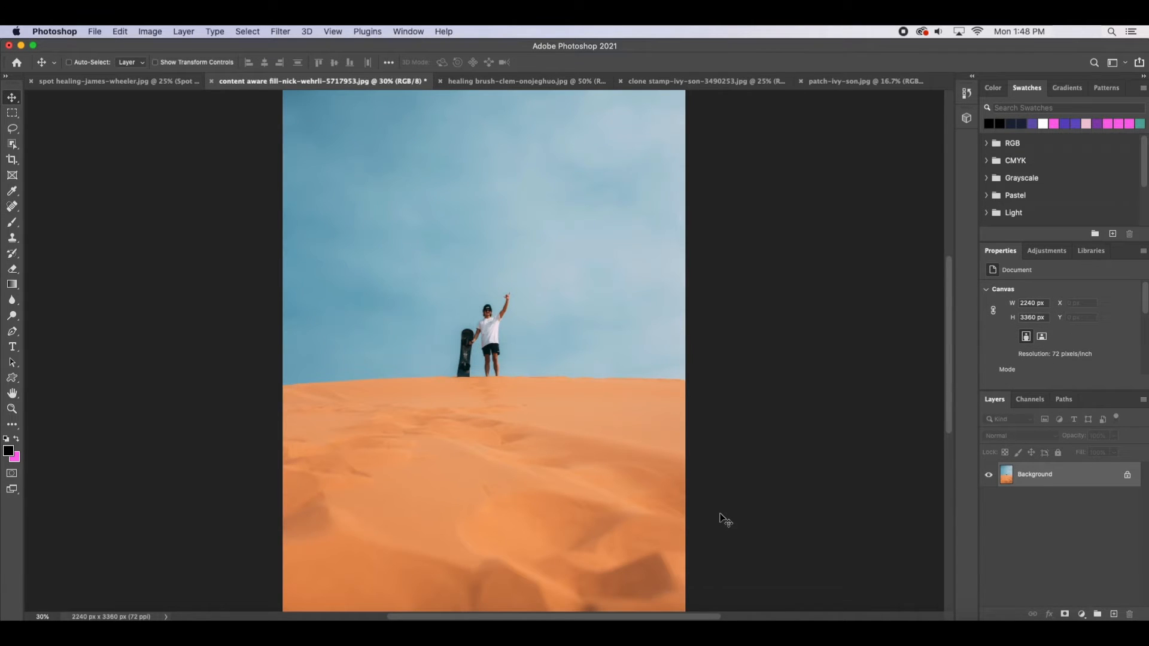
Step: Select the man and his board on the dune with the Object Selection tool
click(12, 144)
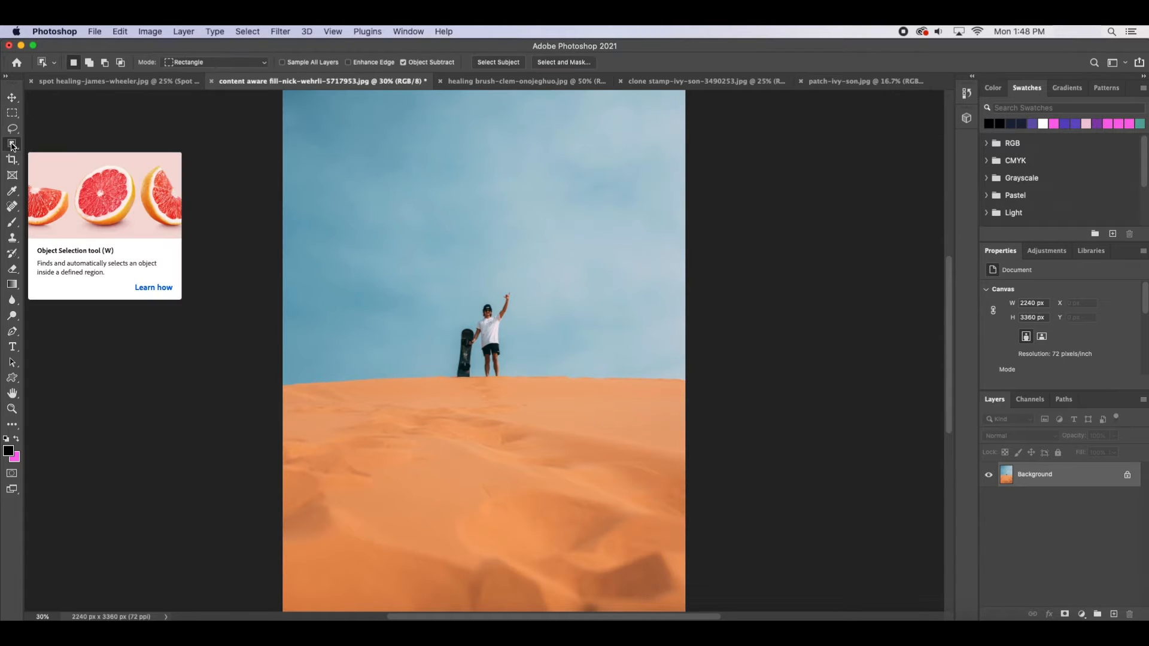
right_click(12, 144)
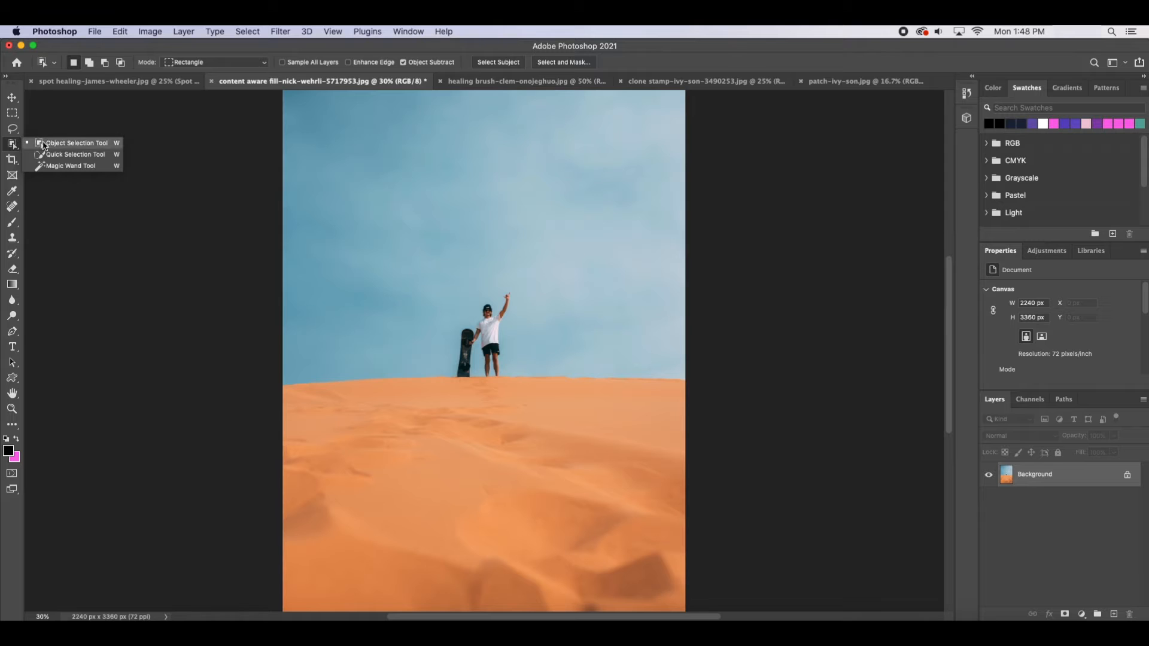
click(45, 145)
drag(528, 278, 441, 392)
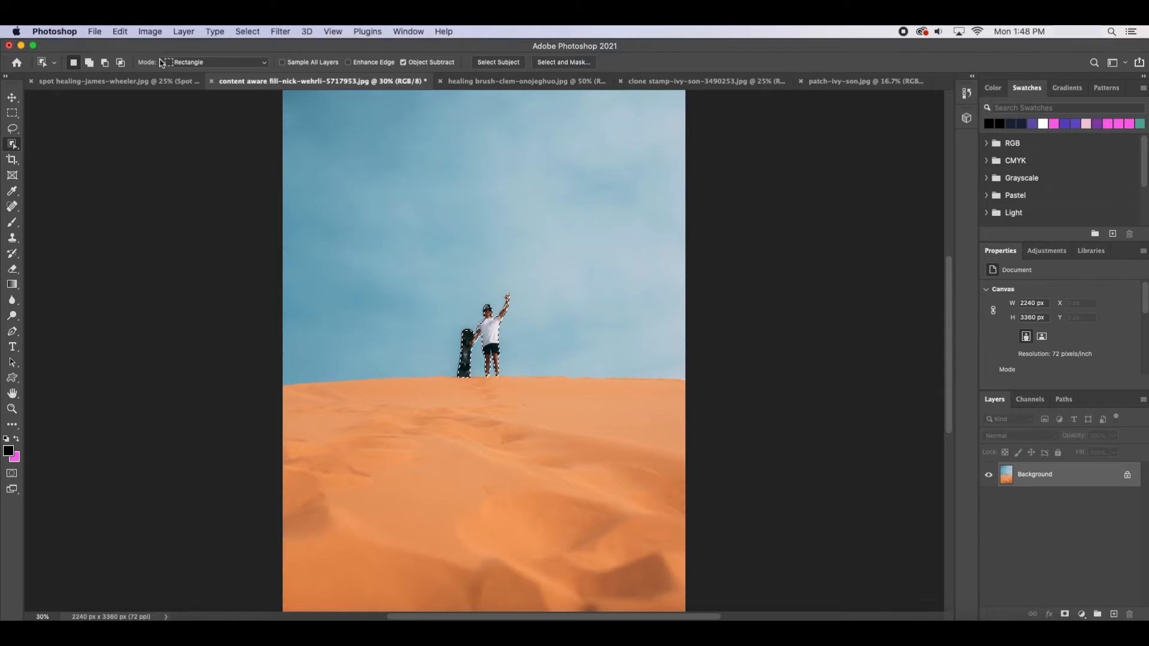
Step: Start a Content-Aware Fill for the selected man and board, and enlarge its preview
click(131, 33)
click(170, 246)
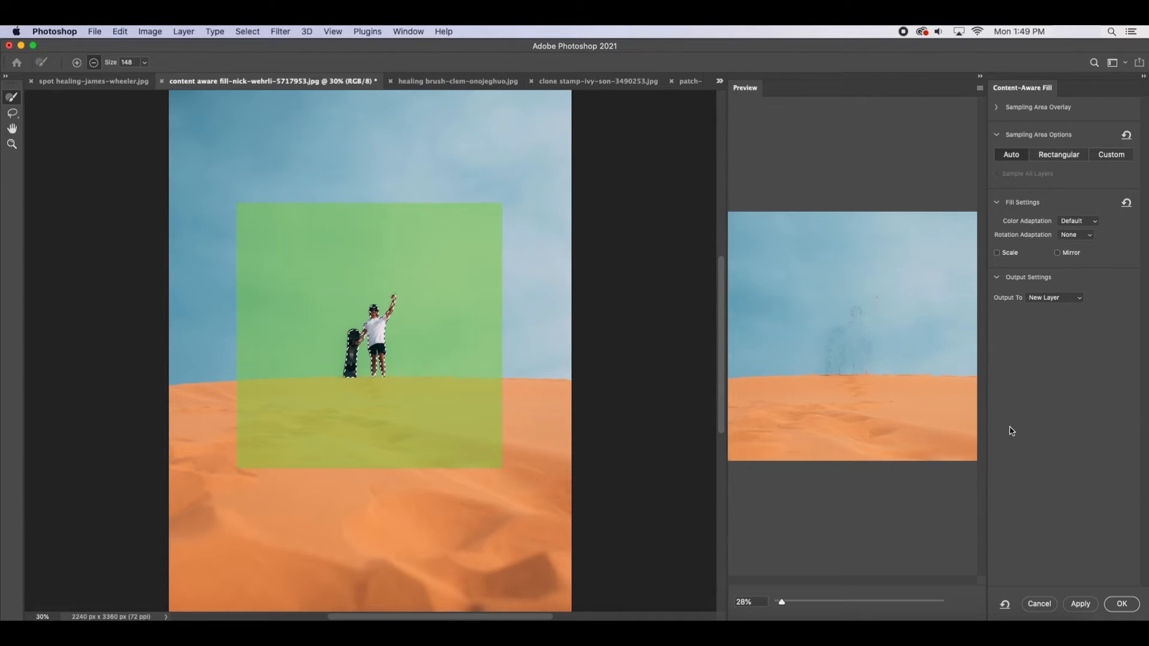
drag(783, 604, 786, 604)
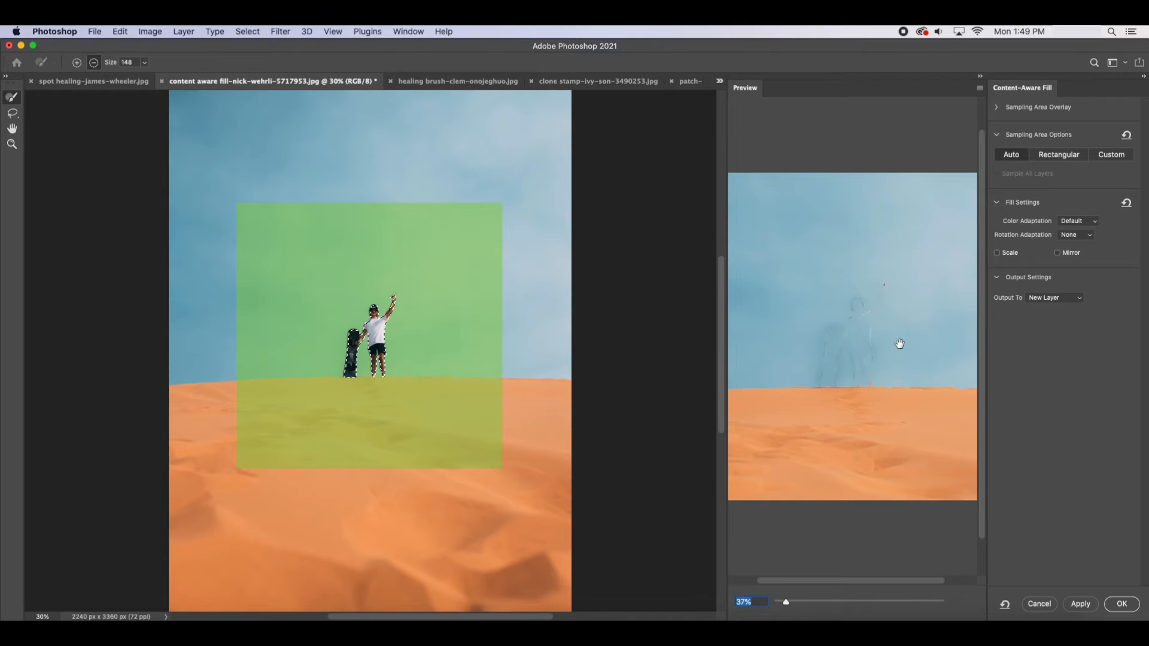
Step: Expand the fill selection around the man and board in repeated 10 px increments, then contract it slightly
click(12, 115)
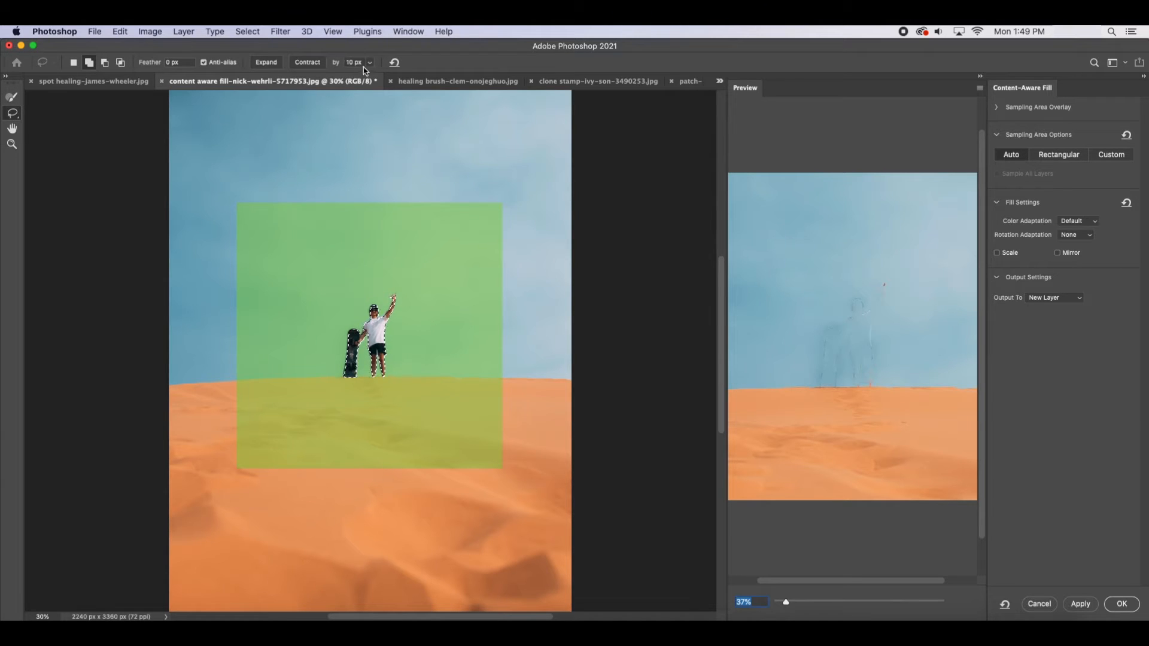
click(266, 66)
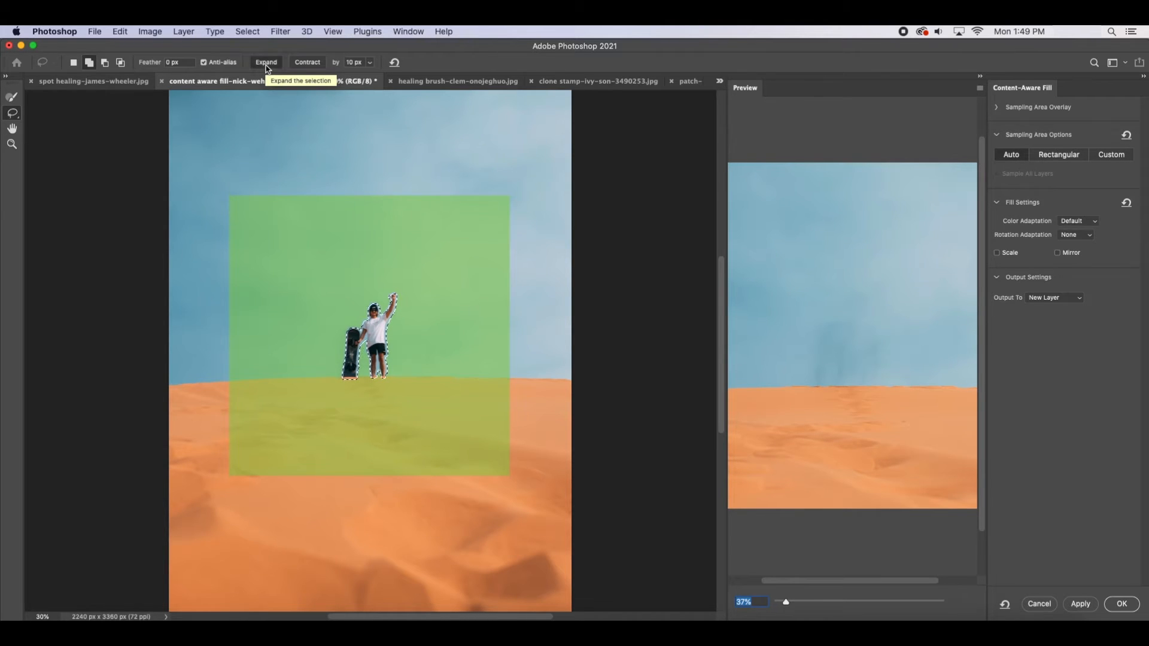
click(266, 62)
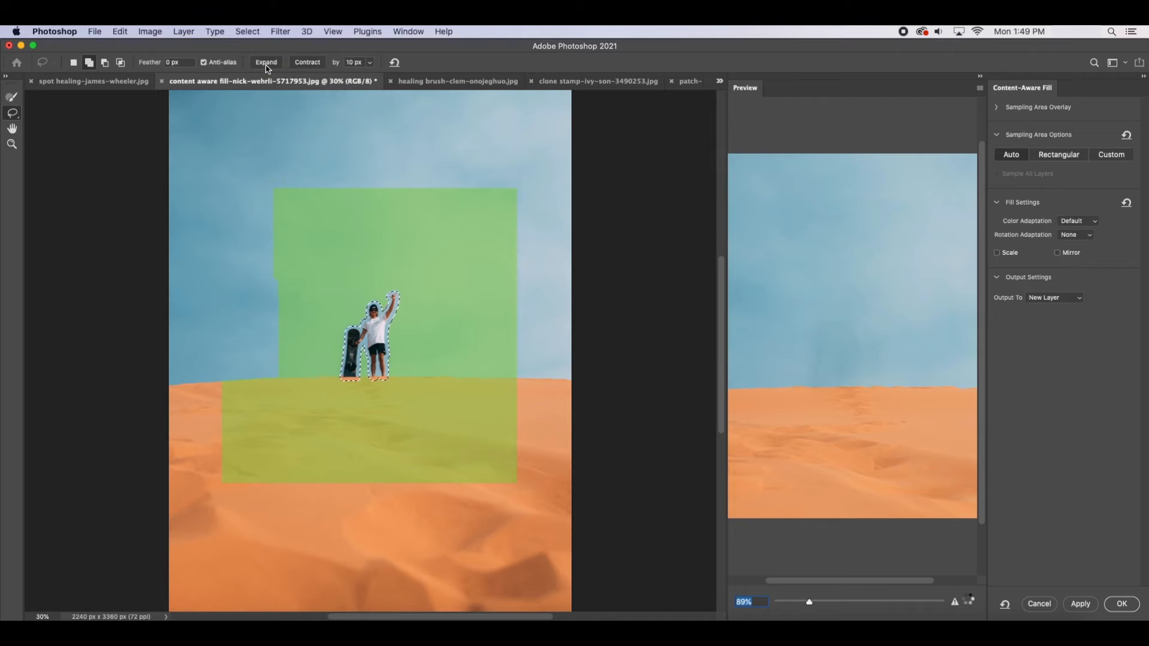
click(266, 66)
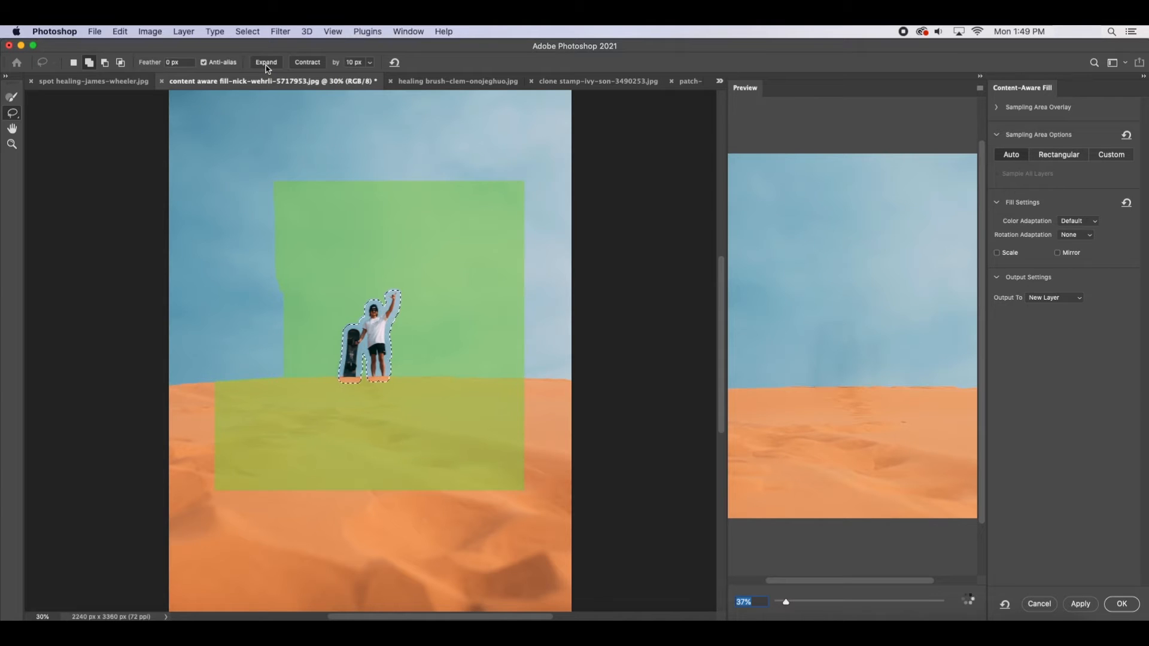
click(266, 66)
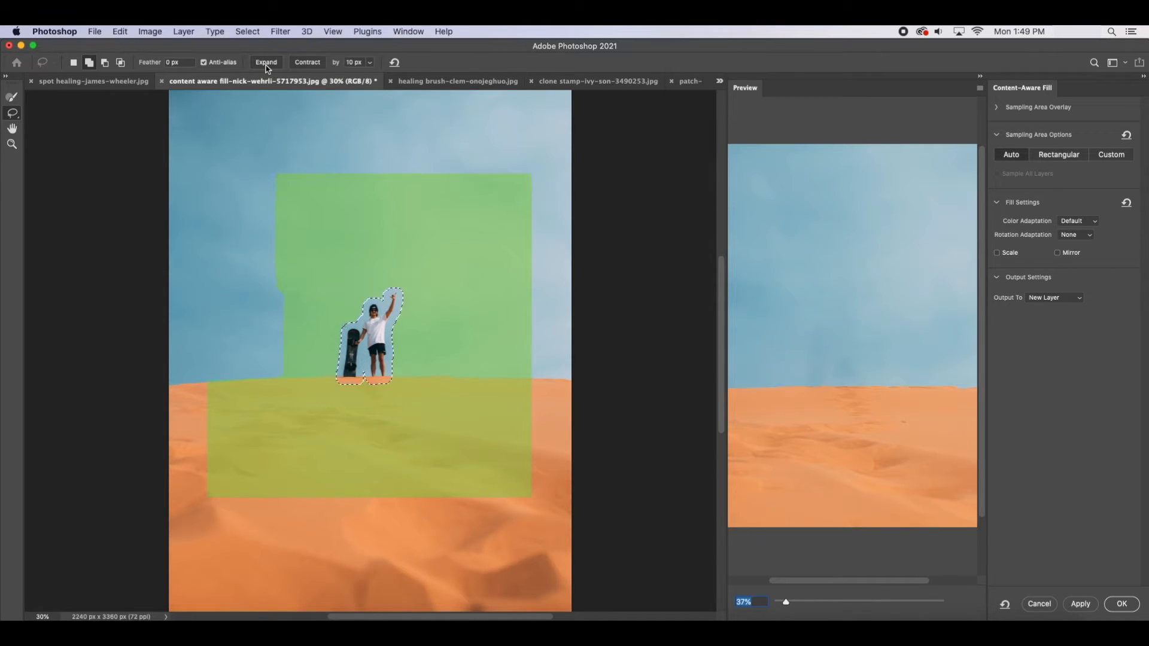
click(266, 63)
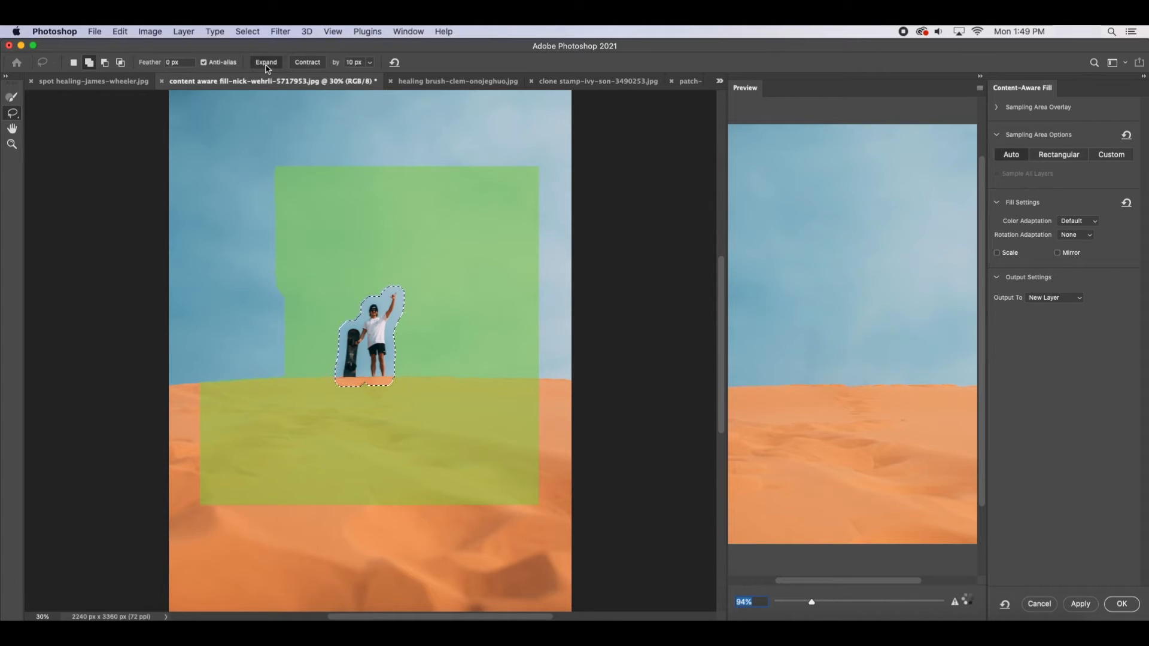
click(266, 62)
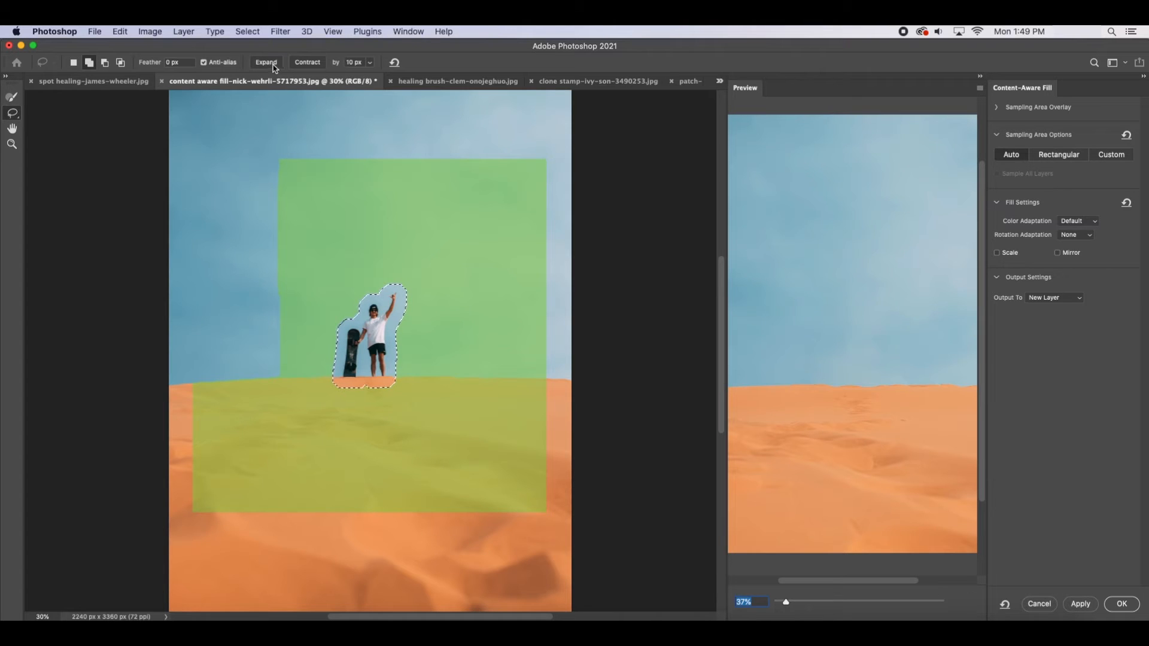
click(311, 68)
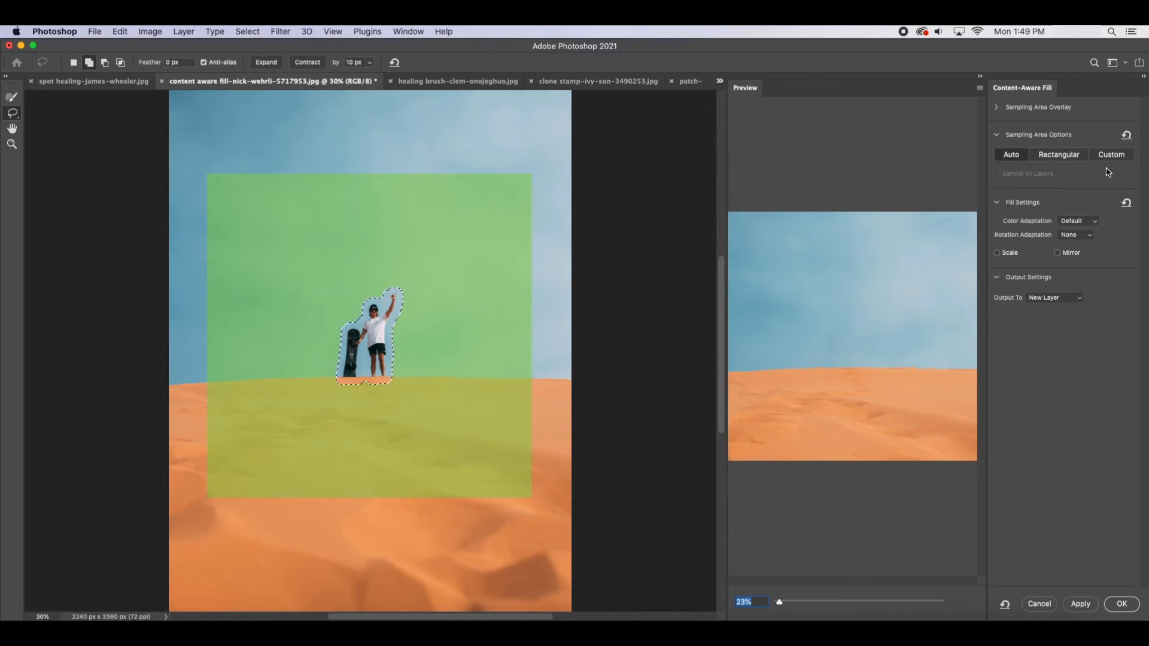
Step: Keep the fill output set to New Layer, apply the Content-Aware Fill, and deselect the filled area
click(1077, 299)
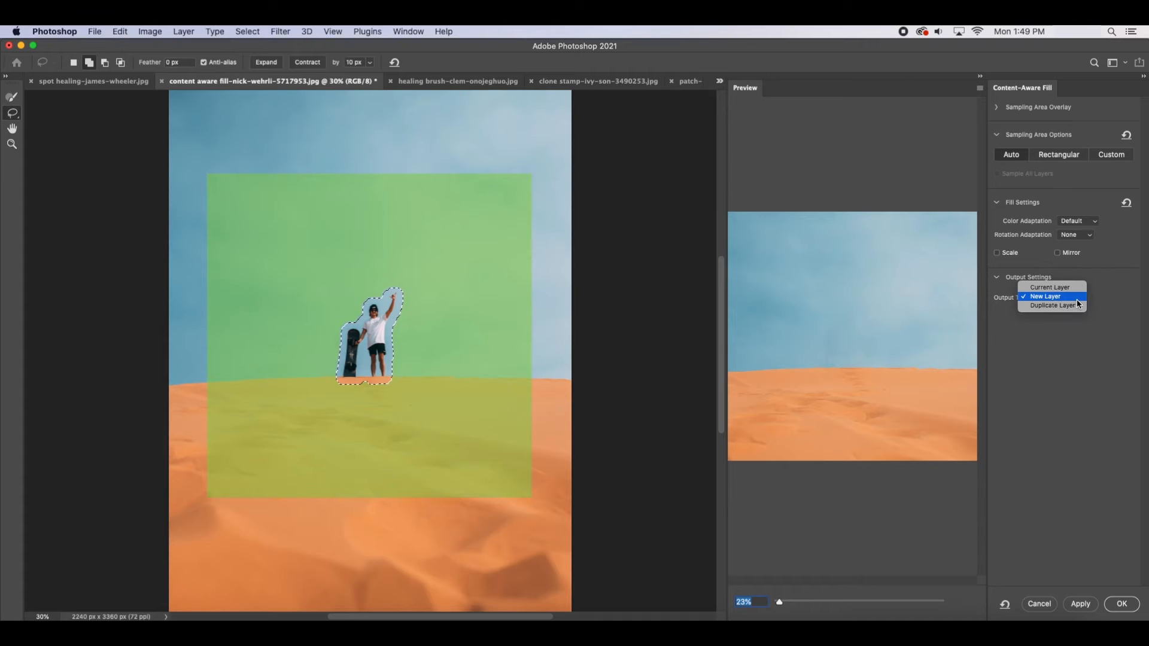
click(1107, 302)
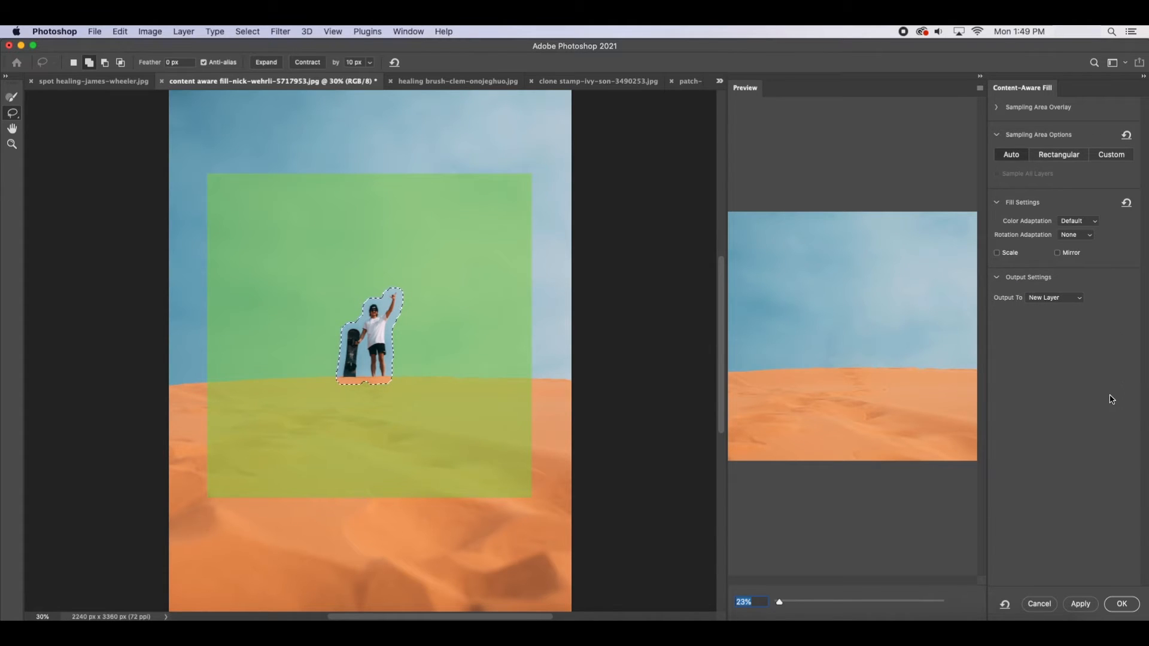
click(1116, 607)
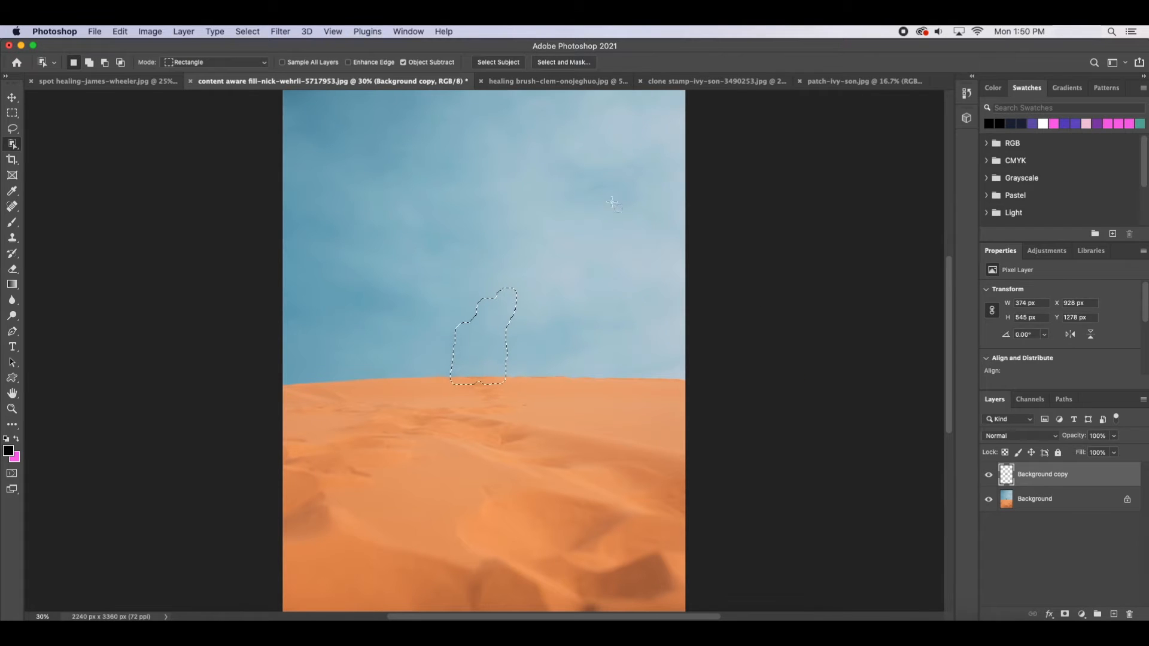
click(247, 32)
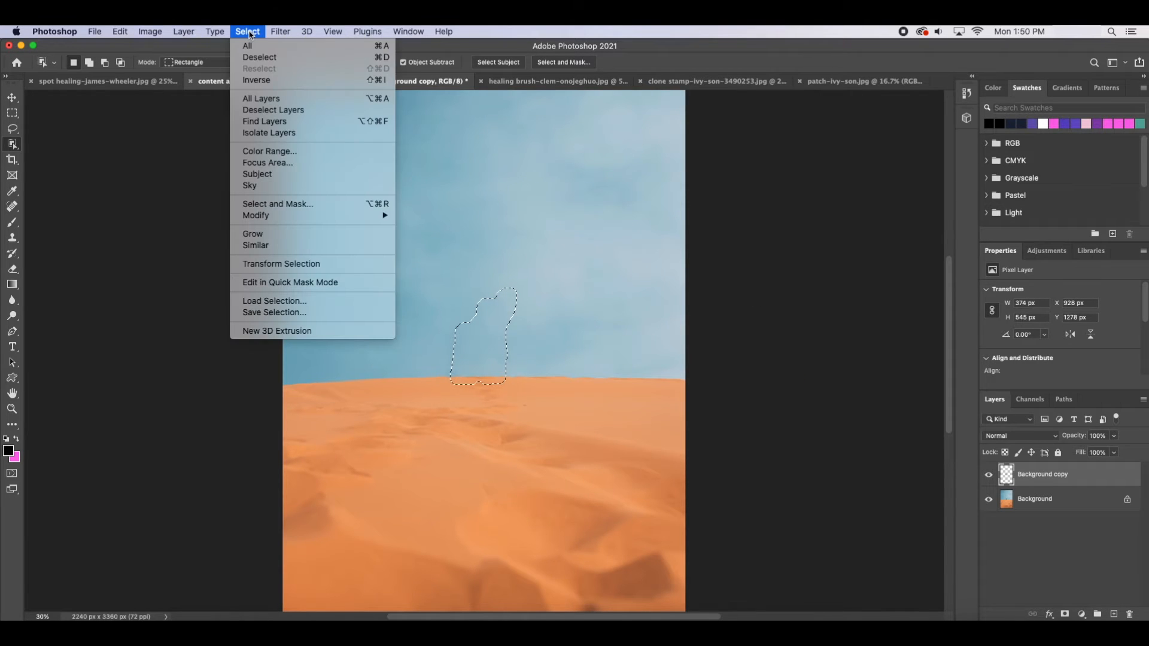
click(266, 58)
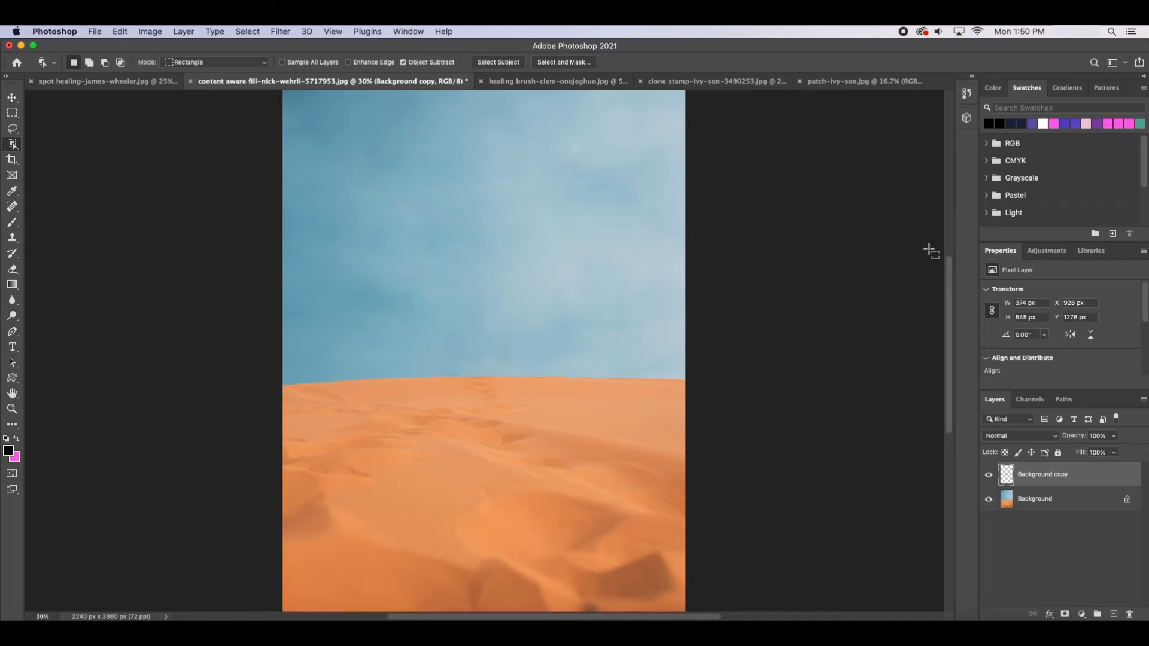
Step: Compare the filled dune photo with the original by hiding and showing the Background copy layer
click(989, 477)
click(989, 477)
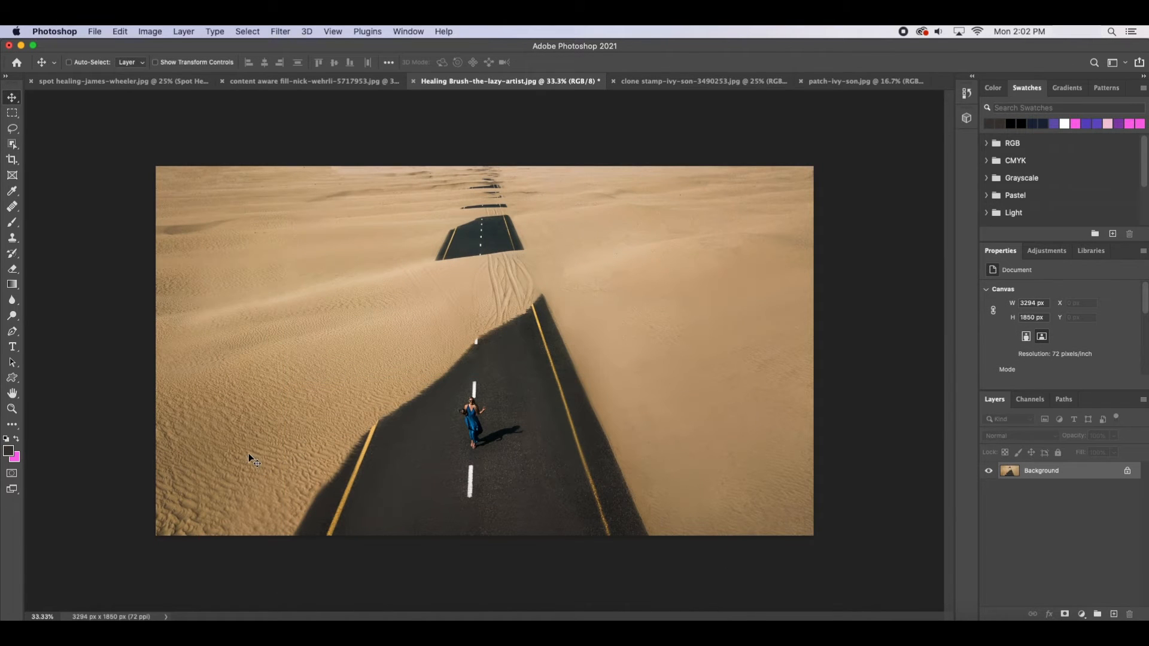
Step: Duplicate the Background layer of the desert road photo as "Healing Brush Tool"
right_click(1092, 473)
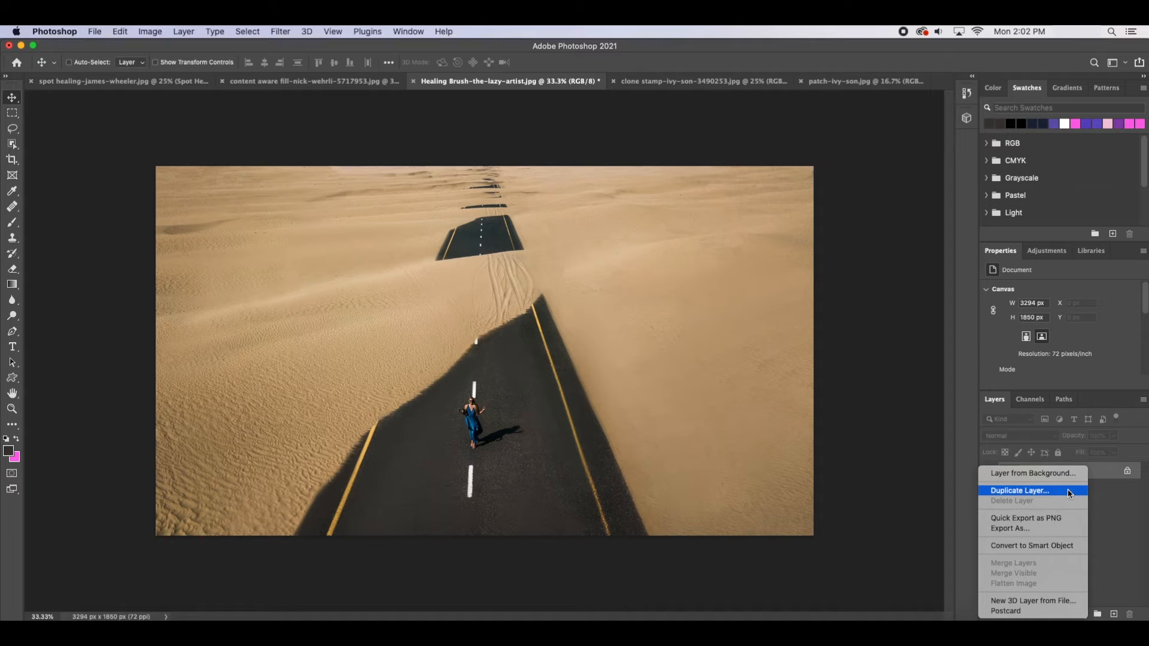
click(1068, 490)
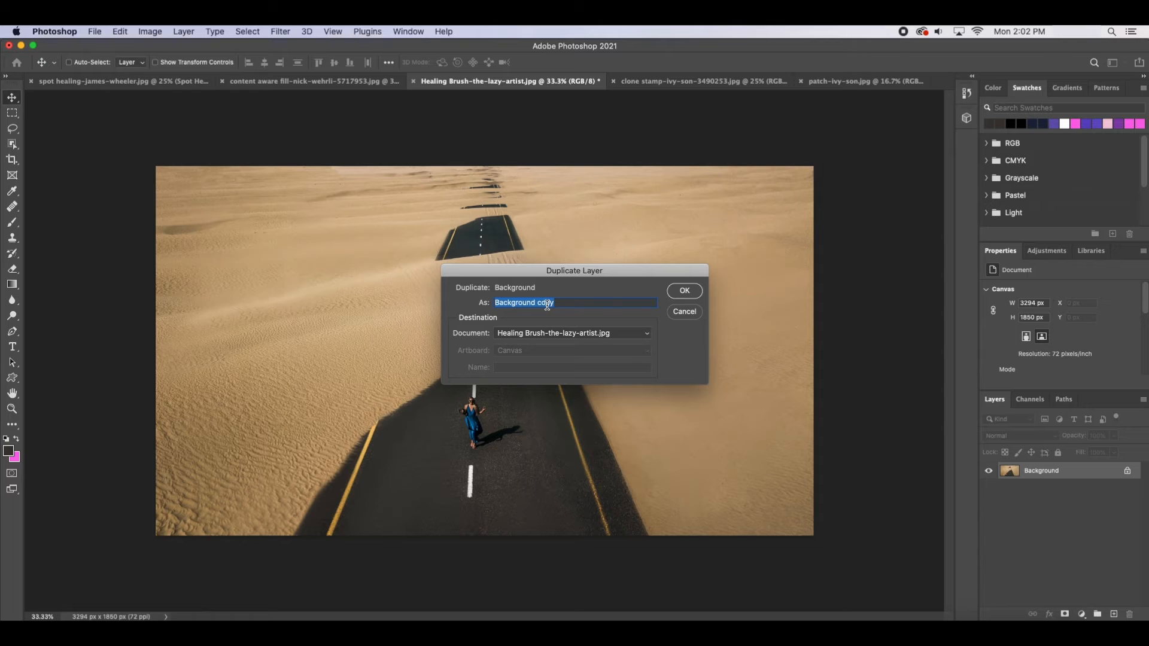
text(Healing Brush Tool)
key(Return)
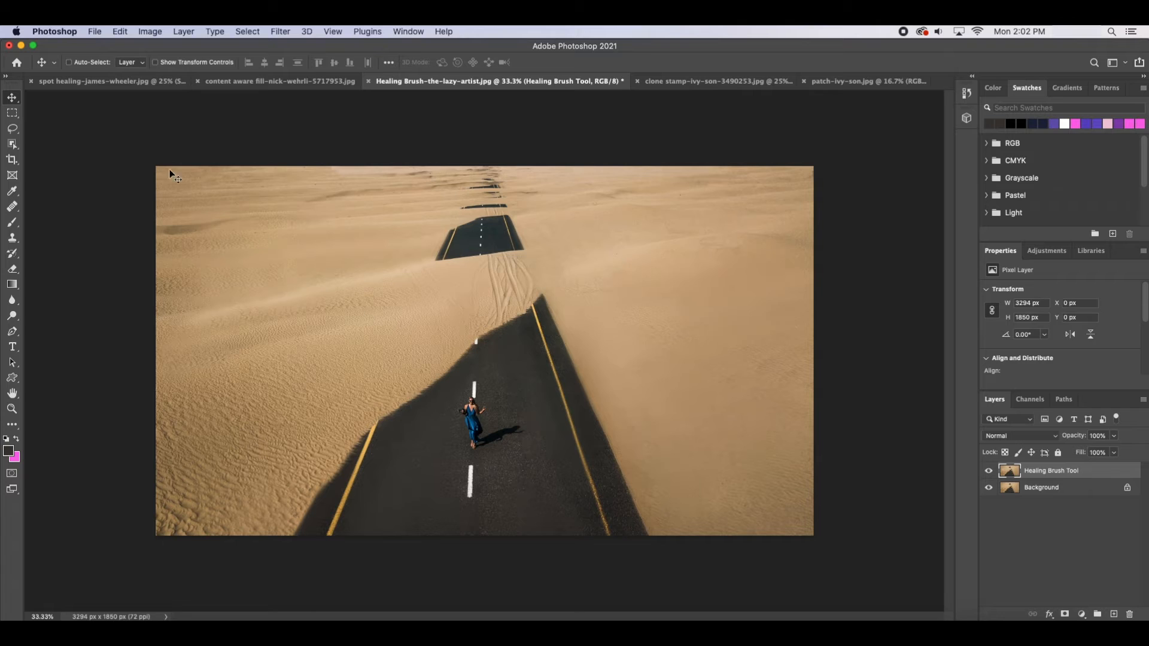
Step: Paint out the person and shadow on the desert road with the Healing Brush at 45 px, using asphalt texture
drag(14, 208, 66, 217)
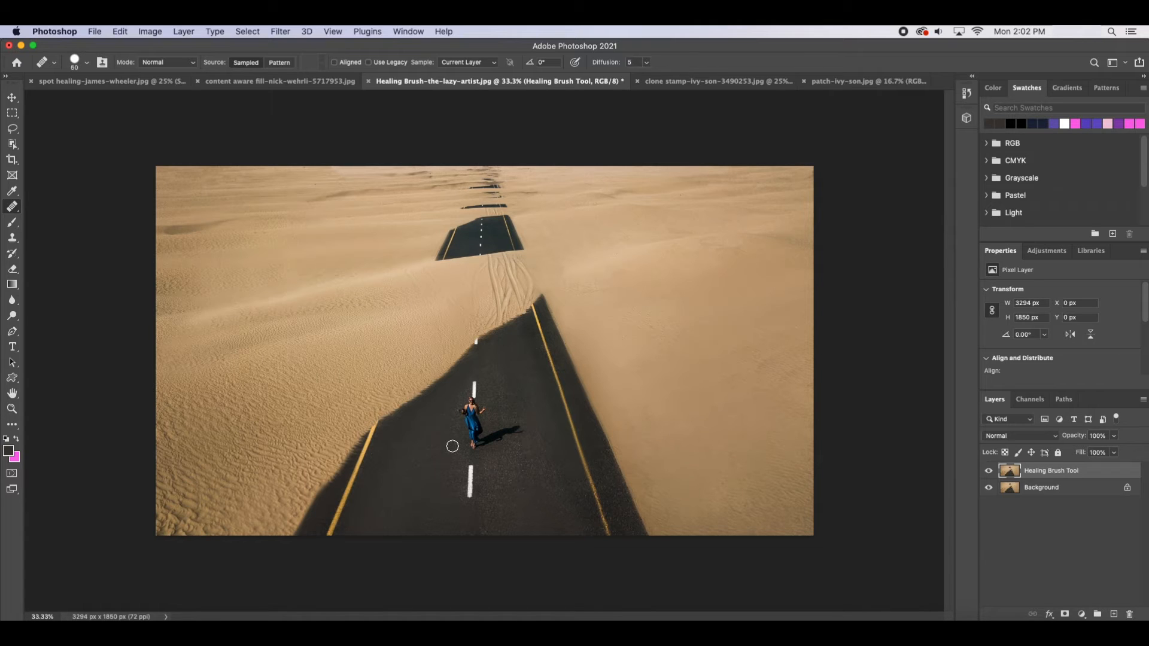
key(bracketleft)
mouse_move(473, 441)
mouse_down()
mouse_move(484, 418)
mouse_move(471, 410)
mouse_move(470, 427)
mouse_move(471, 406)
mouse_move(476, 428)
mouse_move(503, 436)
mouse_up()
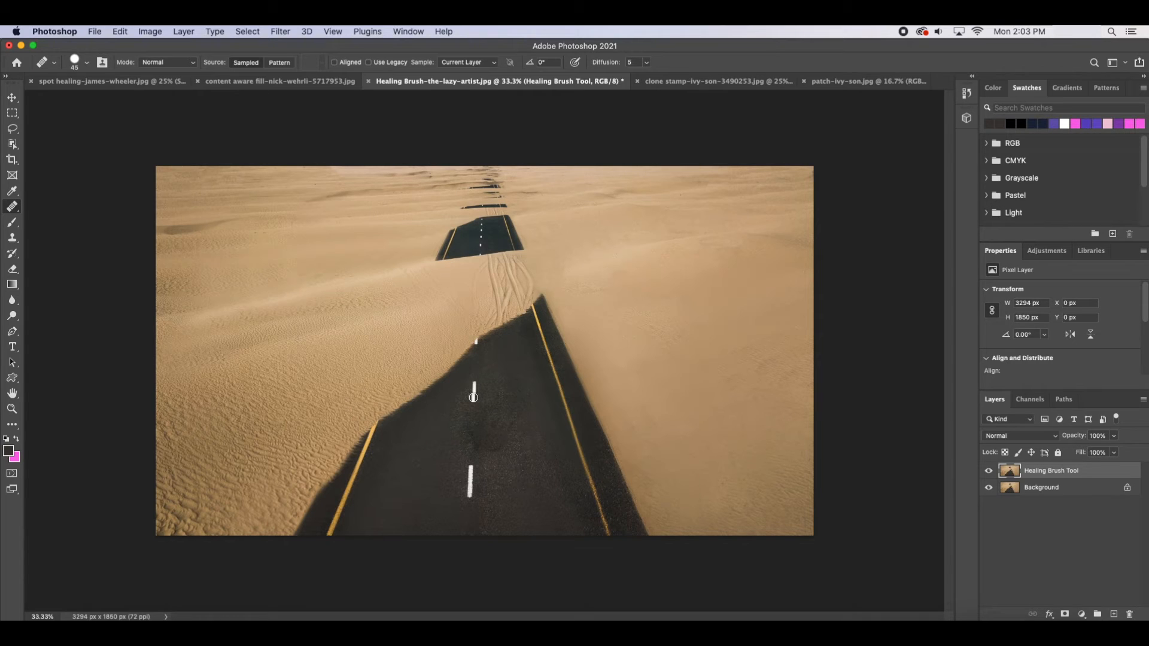
drag(502, 446, 470, 431)
key(v)
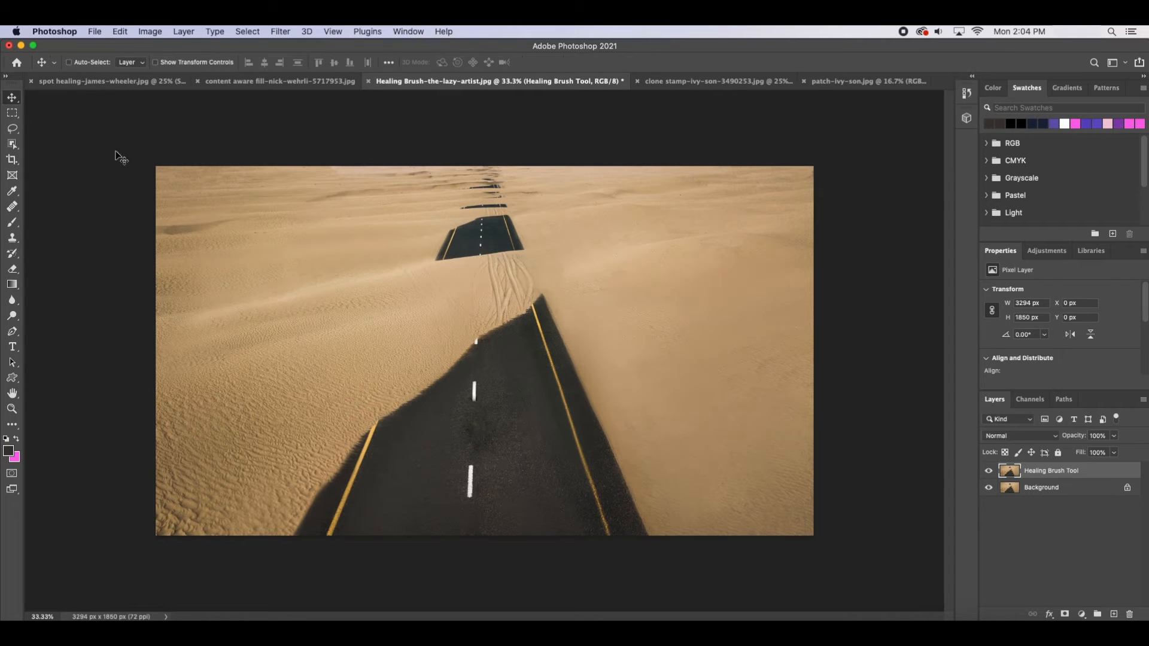
Step: Resample clean asphalt with the Healing Brush and touch up the dark smudge where the person stood
click(990, 472)
click(12, 207)
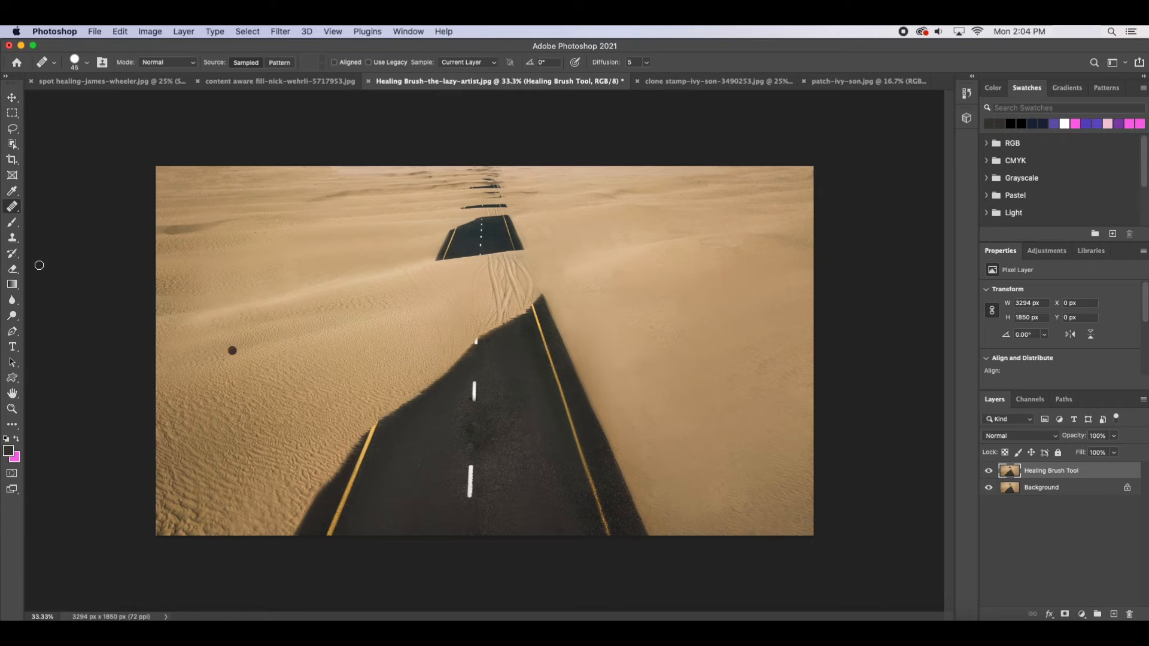
alt+click(466, 445)
alt+click(499, 473)
drag(494, 433, 499, 434)
Step: Compare the healed desert road with the original by hiding and showing the Healing Brush Tool layer
click(989, 471)
click(989, 471)
click(989, 471)
click(989, 471)
click(989, 471)
click(990, 471)
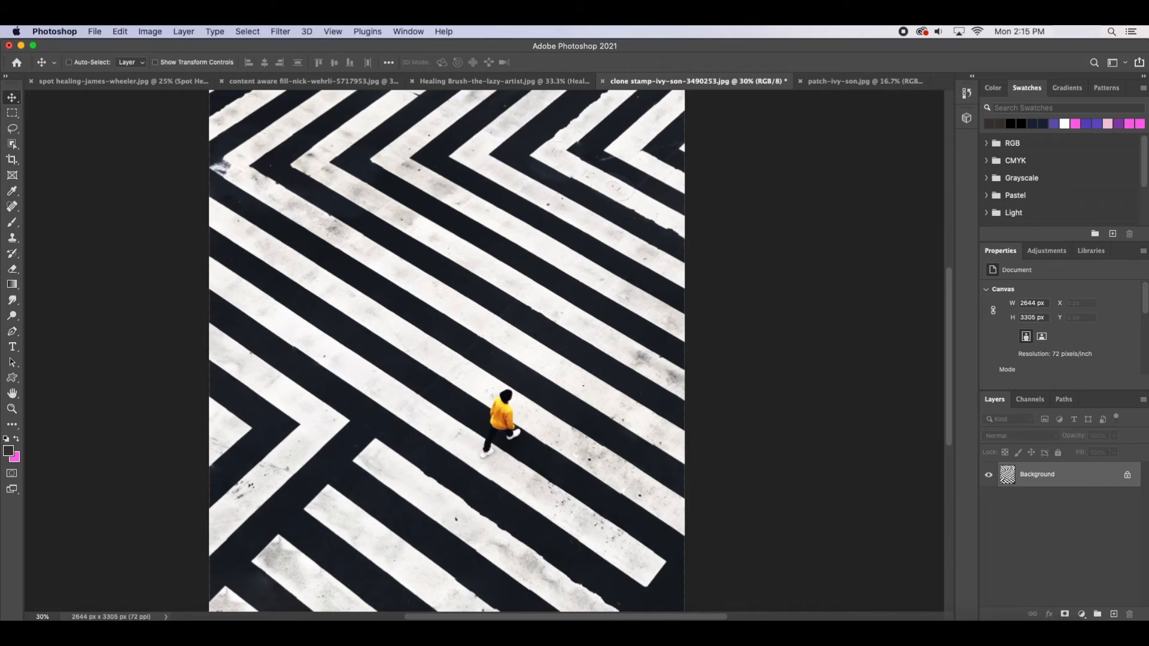
Step: Add a new empty layer to the crosswalk photo and set the Clone Stamp to sample Current & Below
click(1114, 615)
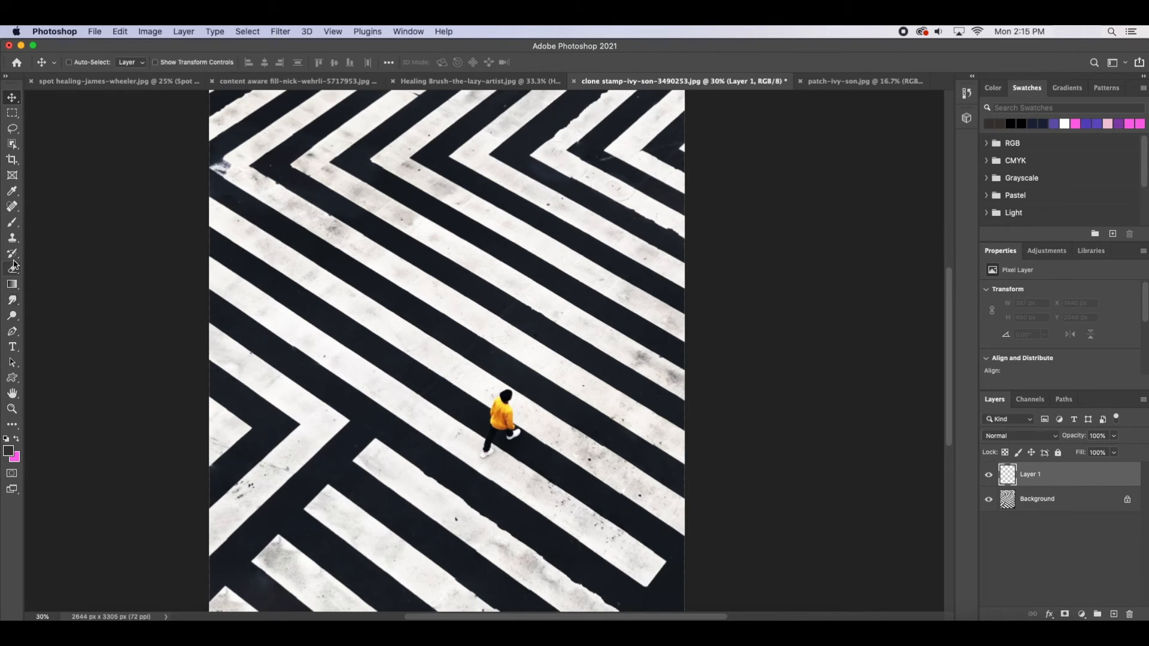
click(13, 242)
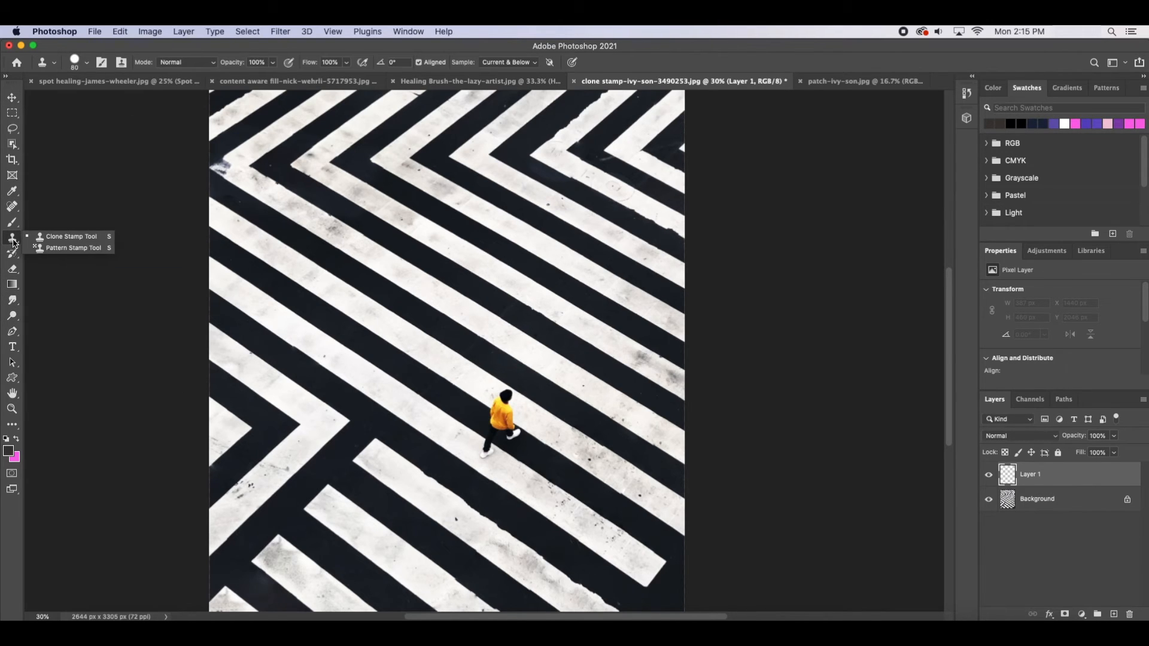
click(78, 238)
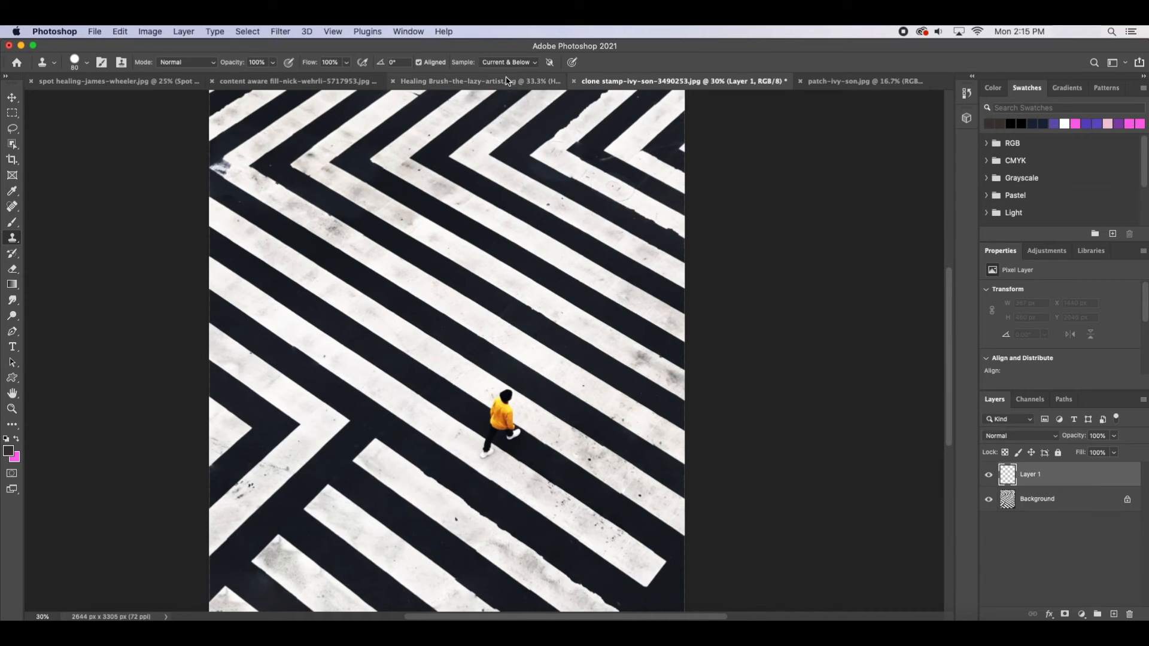
click(513, 62)
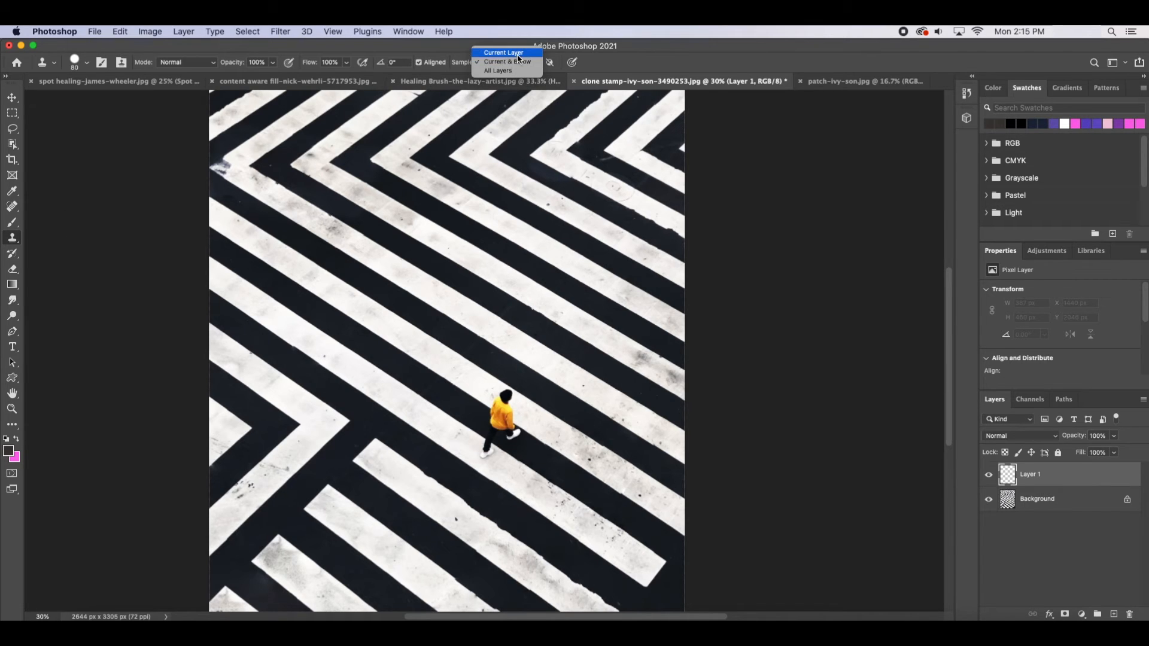
click(515, 62)
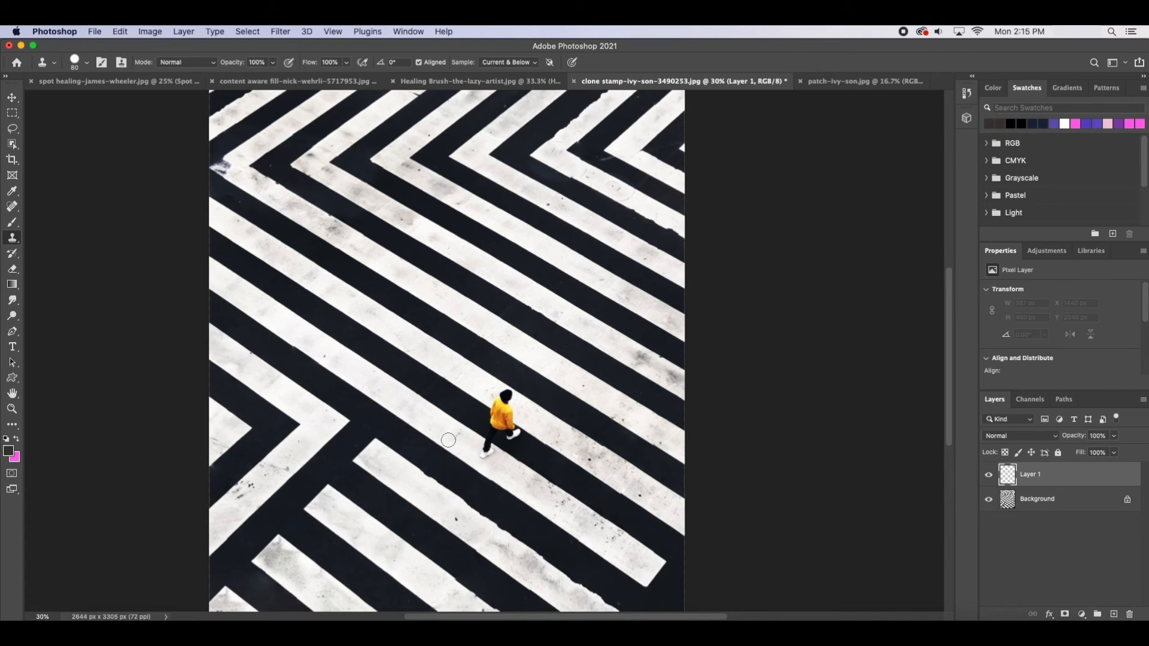
Step: Enlarge the Clone Stamp brush to 125 px and clone the dark stripe over the man's rear leg and lower jacket
click(37, 615)
text(100)
key(Return)
scroll(472, 551, down, 5)
scroll(471, 551, down, 2)
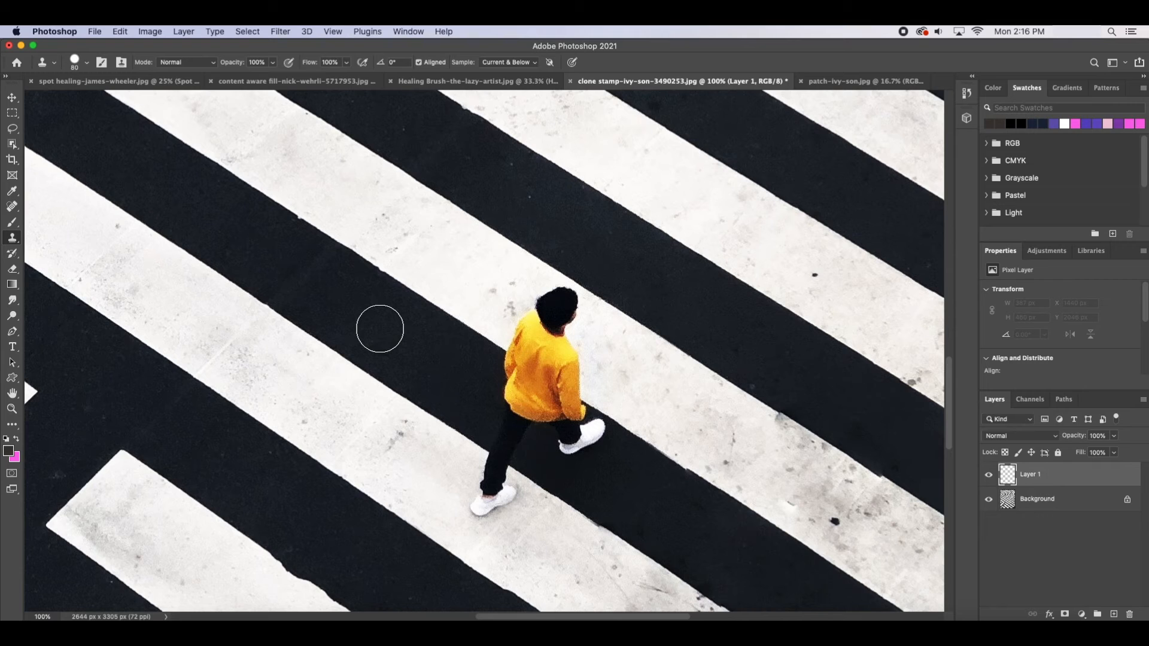
key(bracketright)
key(bracketright)
key(bracketright)
alt+click(449, 378)
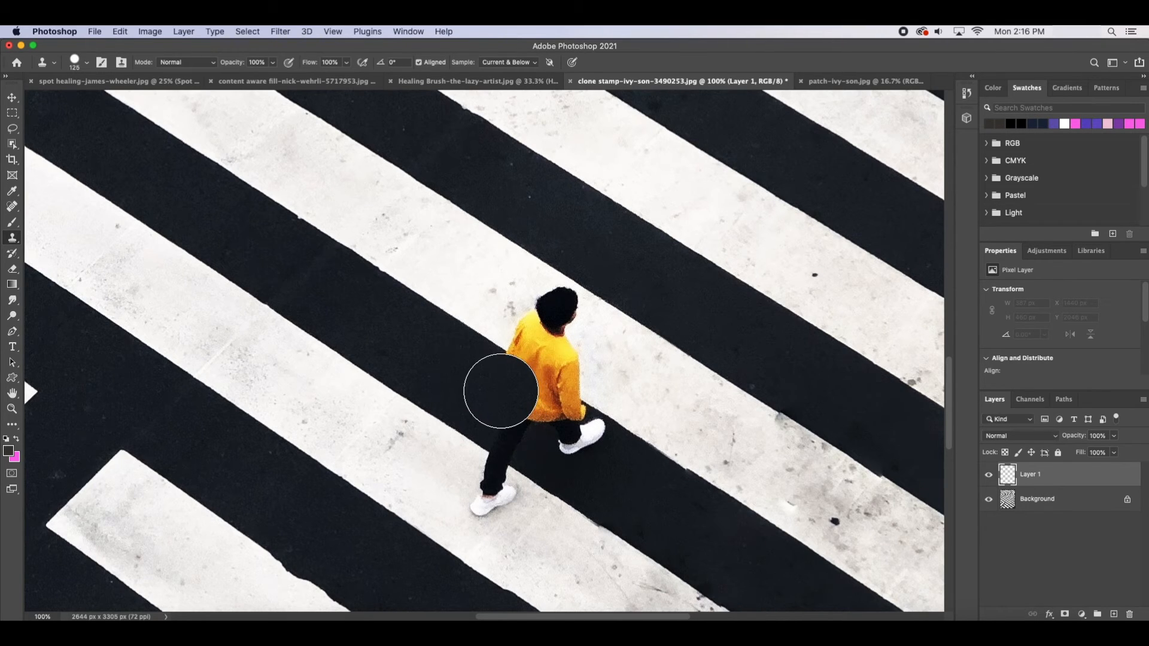
mouse_move(521, 440)
mouse_down()
mouse_move(511, 406)
mouse_move(514, 430)
mouse_up()
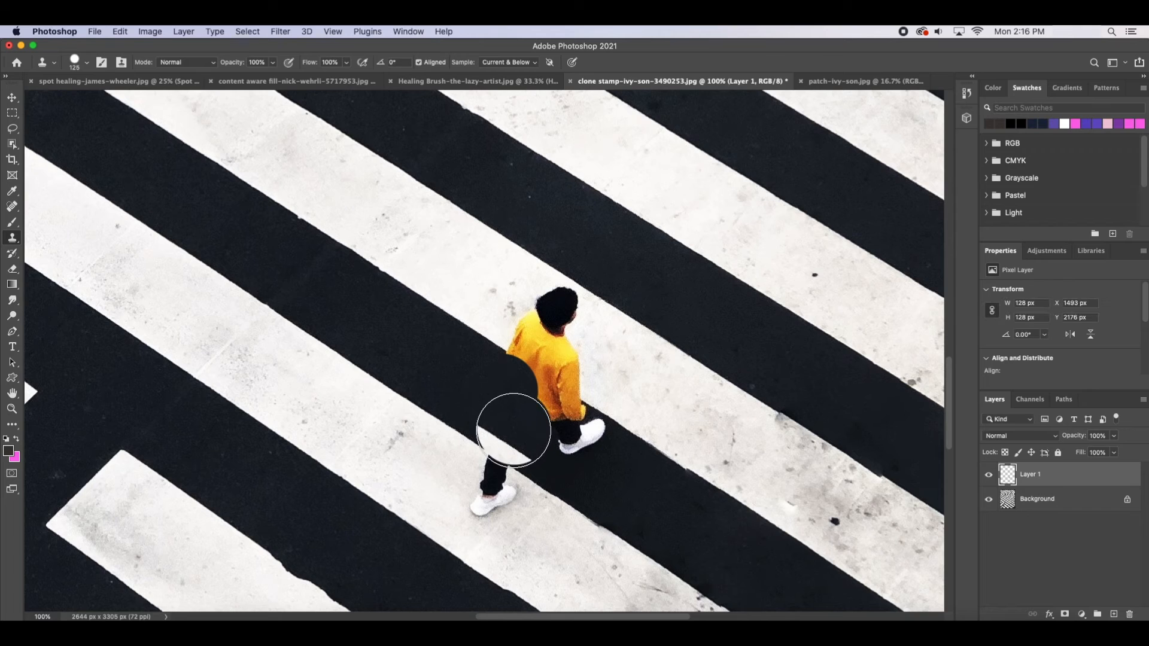
alt+click(462, 396)
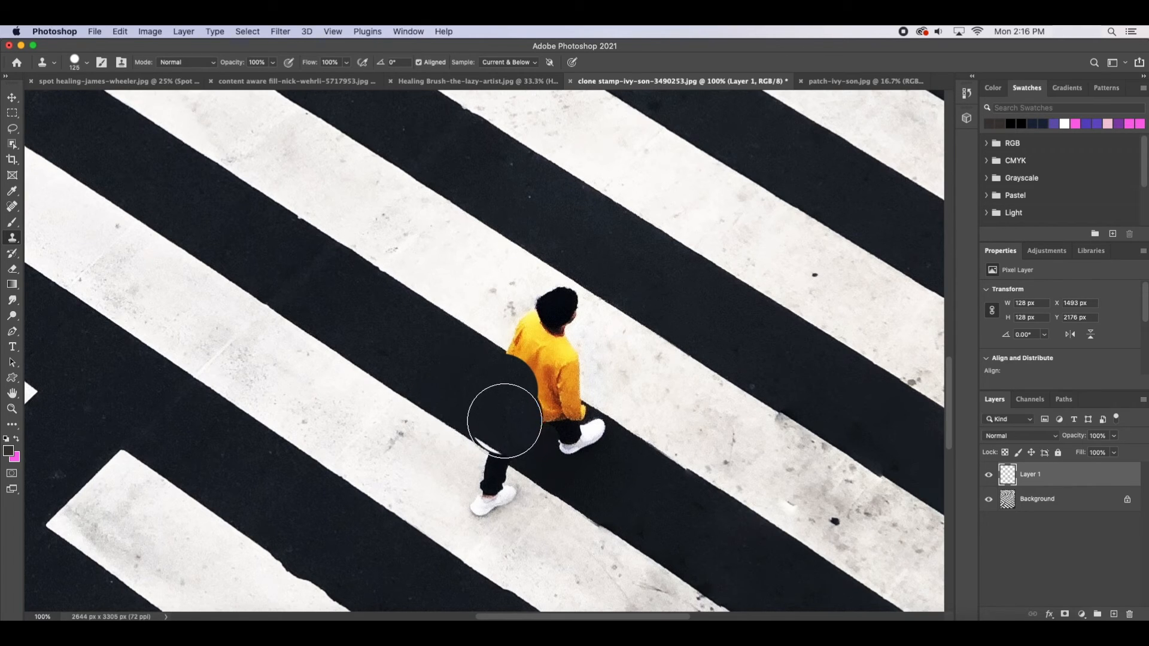
drag(503, 424, 507, 419)
Step: Sample the dark stripe ahead of the man and clone it over his front shoe and upper legs
drag(695, 470, 601, 480)
key(ctrl+z)
alt+click(616, 479)
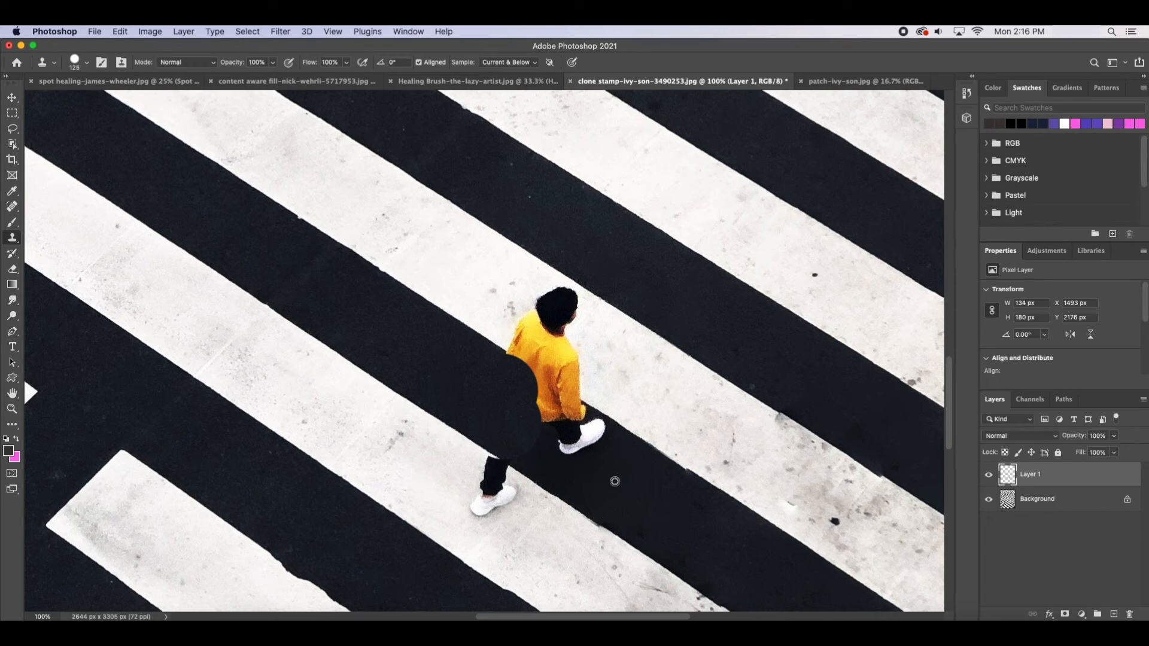
drag(606, 474, 580, 444)
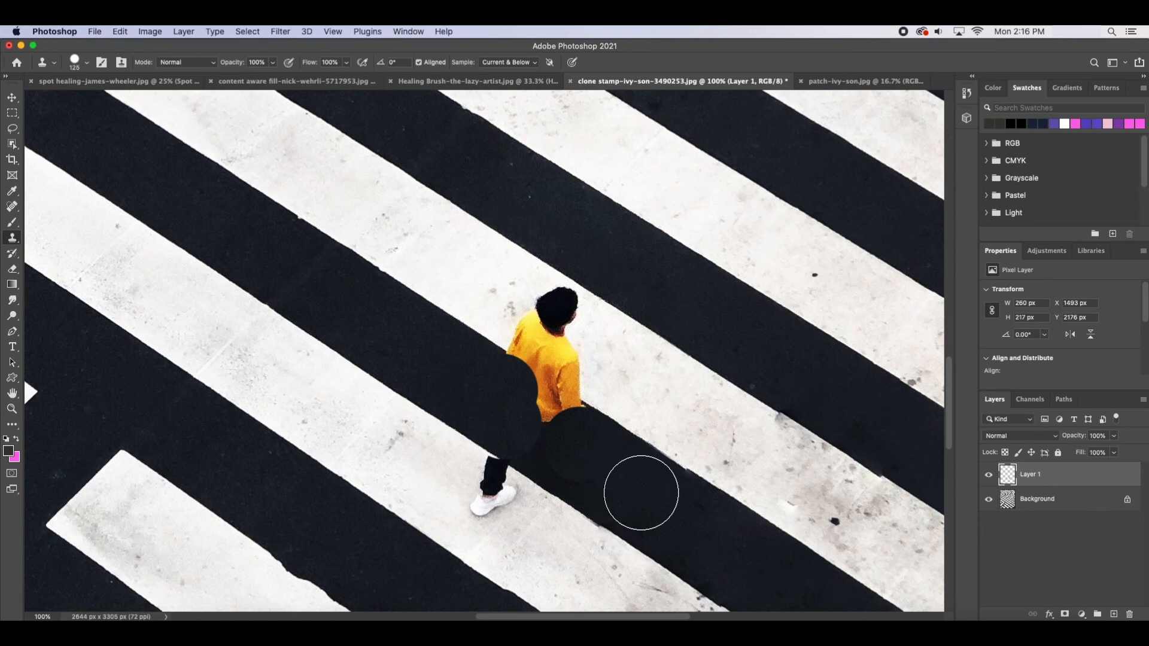
mouse_move(534, 431)
mouse_down()
mouse_move(542, 418)
mouse_move(556, 429)
mouse_up()
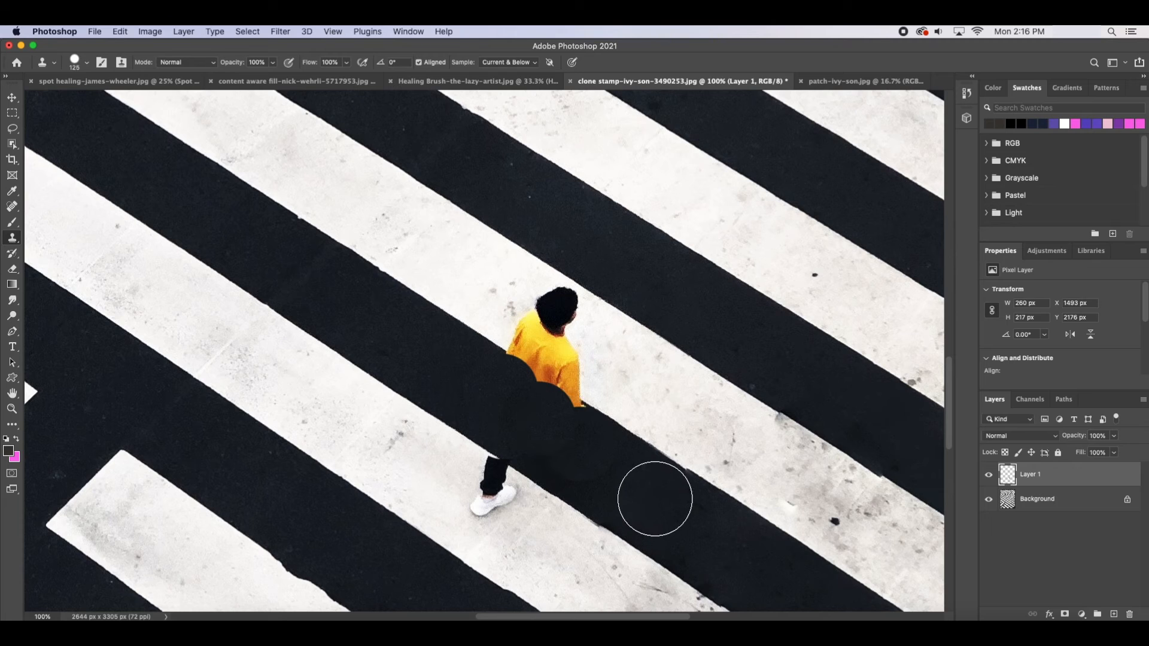
Step: Clone the white stripe and its edges over the man's yellow jacket, undoing the misplaced stroke
alt+click(654, 448)
drag(572, 413, 564, 388)
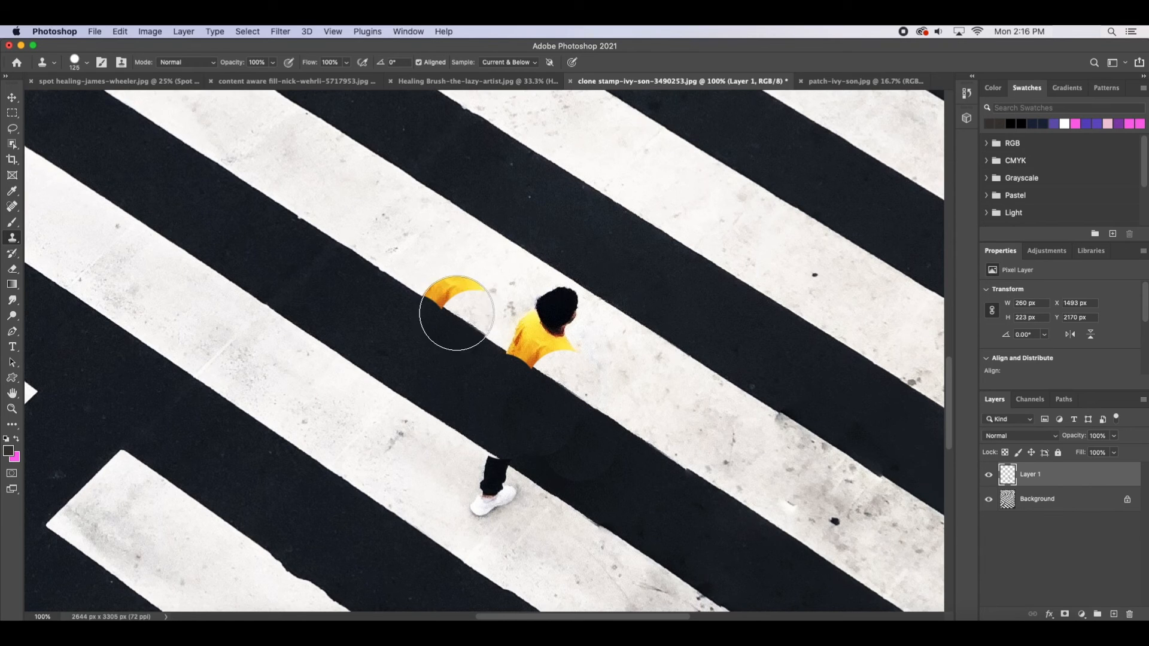
alt+click(470, 324)
mouse_move(473, 329)
mouse_down()
mouse_move(502, 334)
mouse_move(512, 352)
mouse_up()
key(super+z)
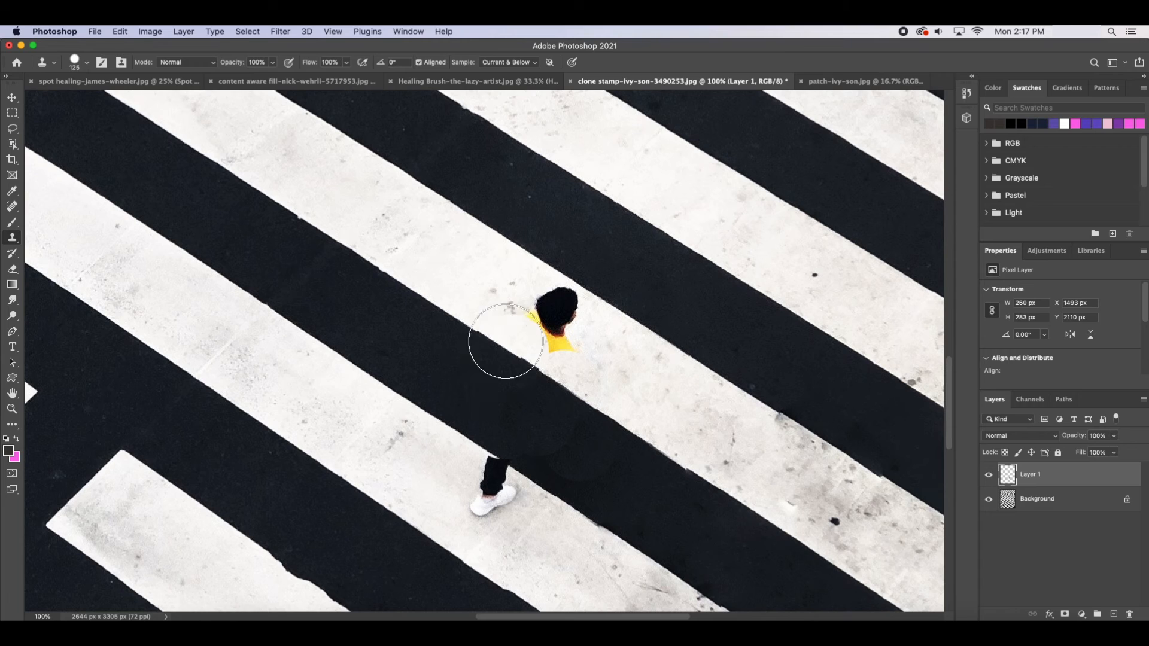
Step: Clone clean white stripe areas over the man's head and shoulder and over his remaining foot
alt+click(498, 283)
drag(488, 282, 554, 326)
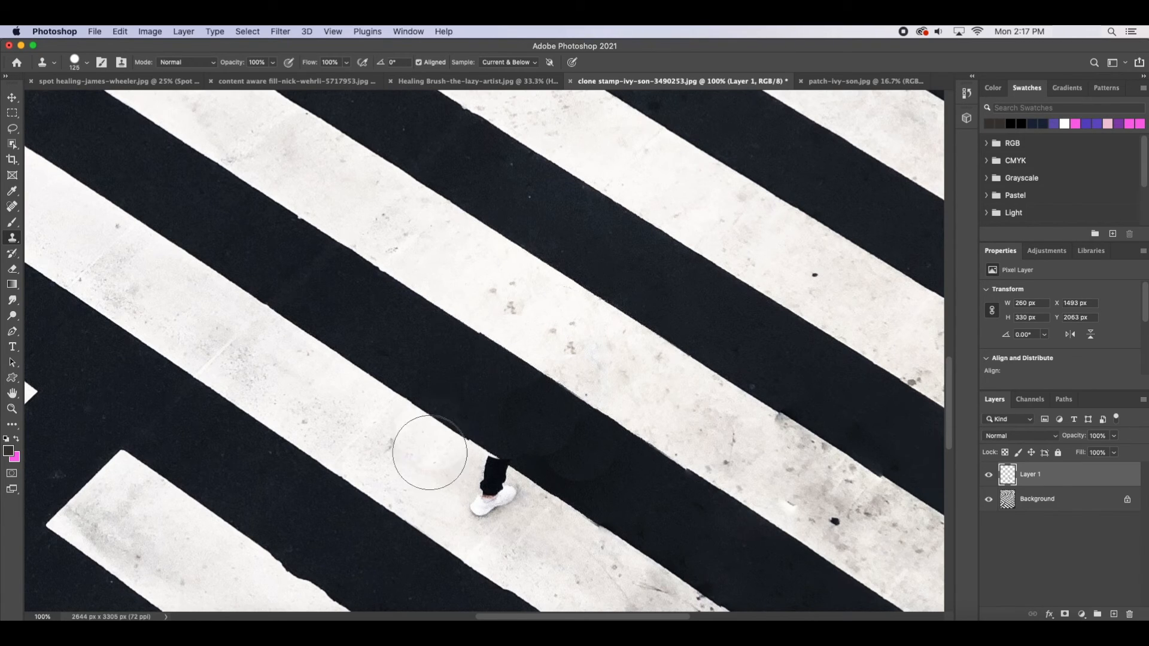
alt+click(444, 472)
mouse_move(441, 475)
mouse_down()
mouse_move(481, 492)
mouse_move(426, 531)
mouse_move(484, 540)
mouse_move(430, 539)
mouse_up()
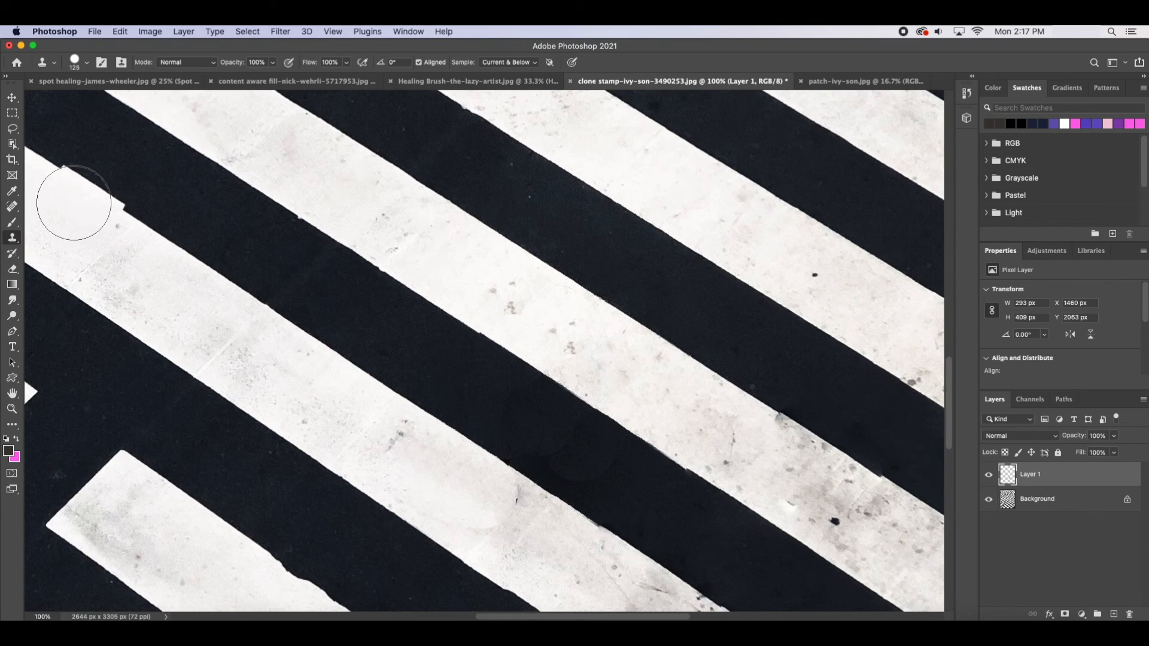
Step: Touch up spots on the cloned white stripe with the Spot Healing Brush and reduce the brush to 15 px
click(12, 209)
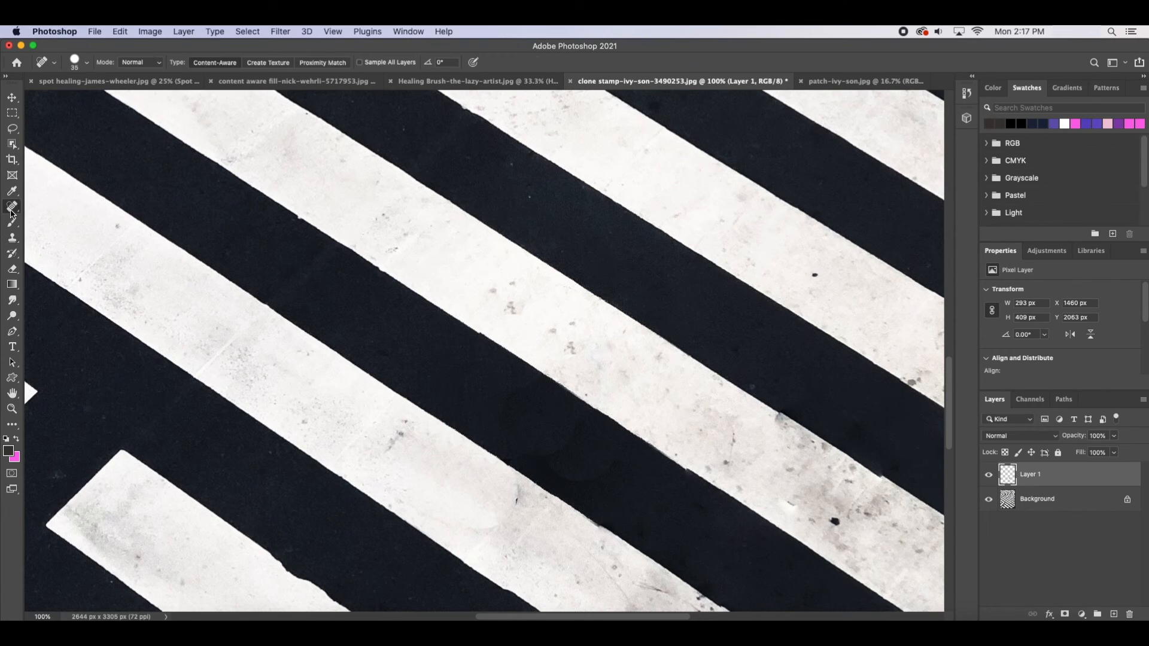
click(574, 350)
click(569, 323)
key(bracketleft)
key(bracketleft)
text(30)
key(Return)
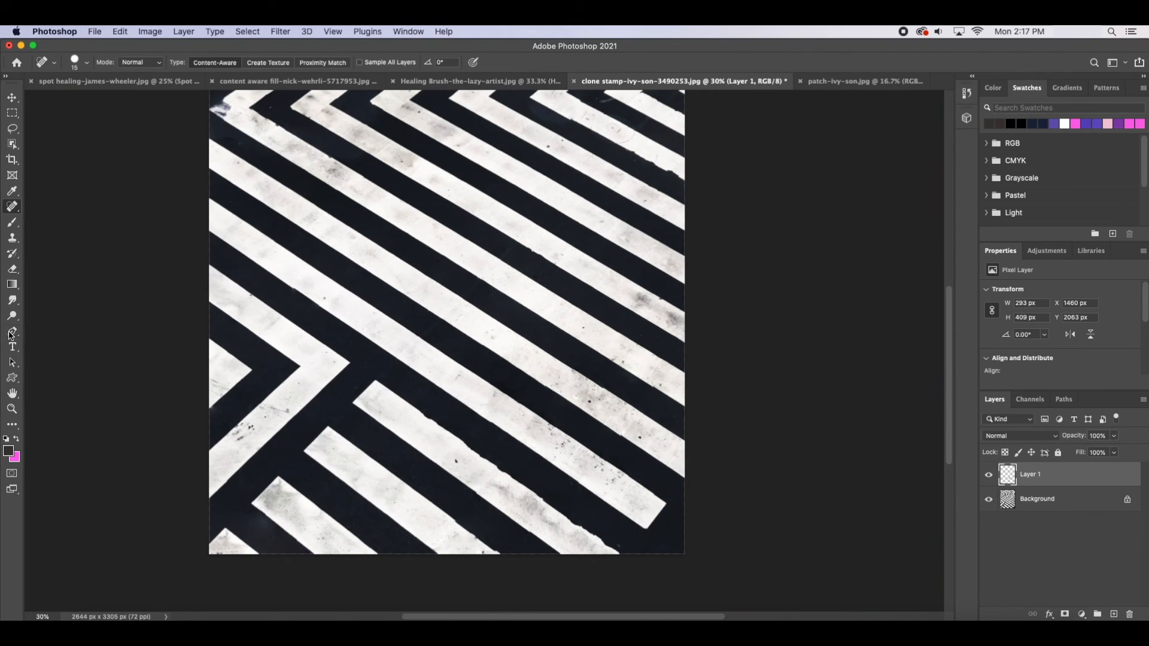
Step: Smudge the cloned stripe area where the man stood, using a 60 px brush at 50% strength
click(11, 300)
drag(489, 379, 506, 380)
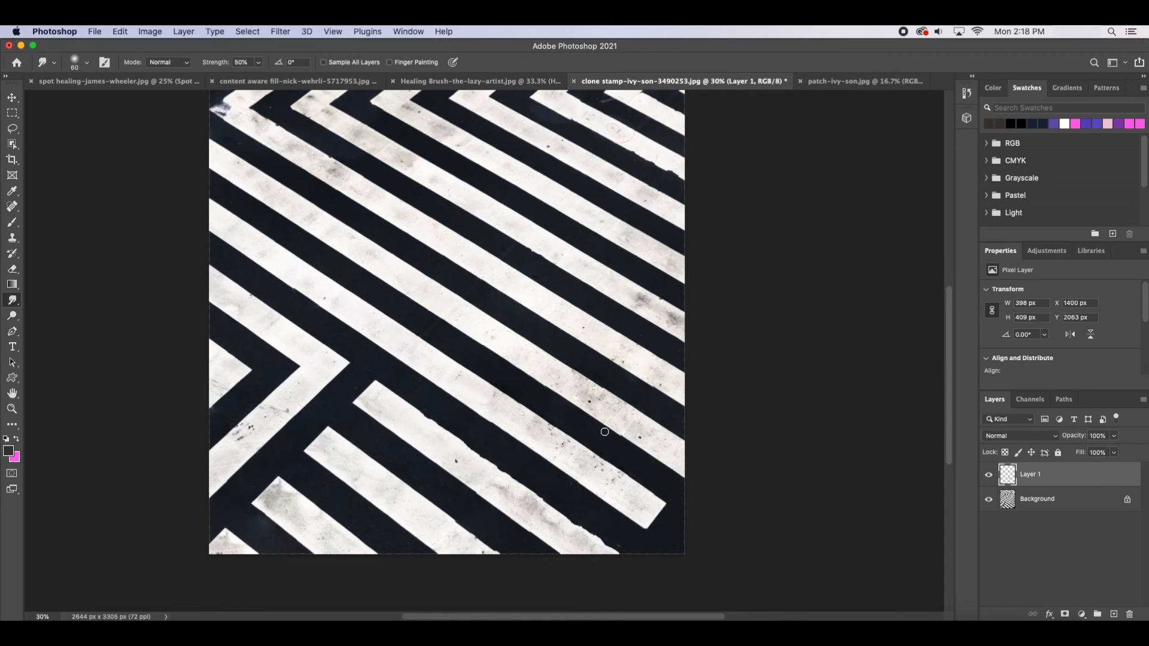
key(v)
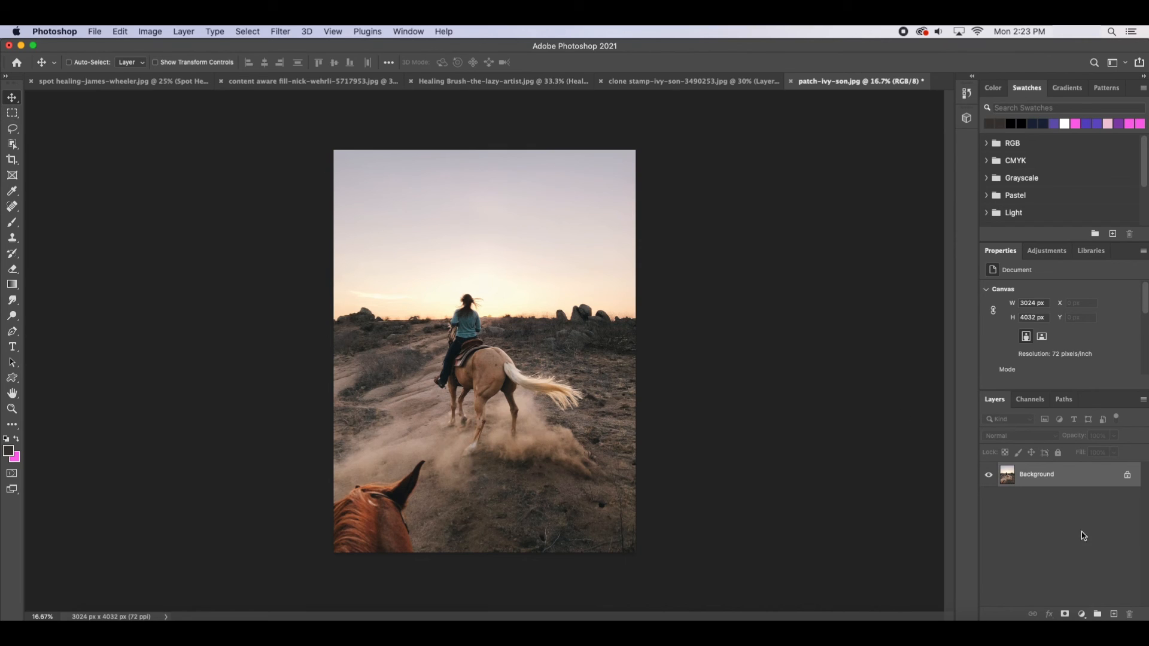
Step: Duplicate the Background layer of the horse rider photo as "Patch"
right_click(1076, 476)
click(1052, 491)
text(Patch)
key(Return)
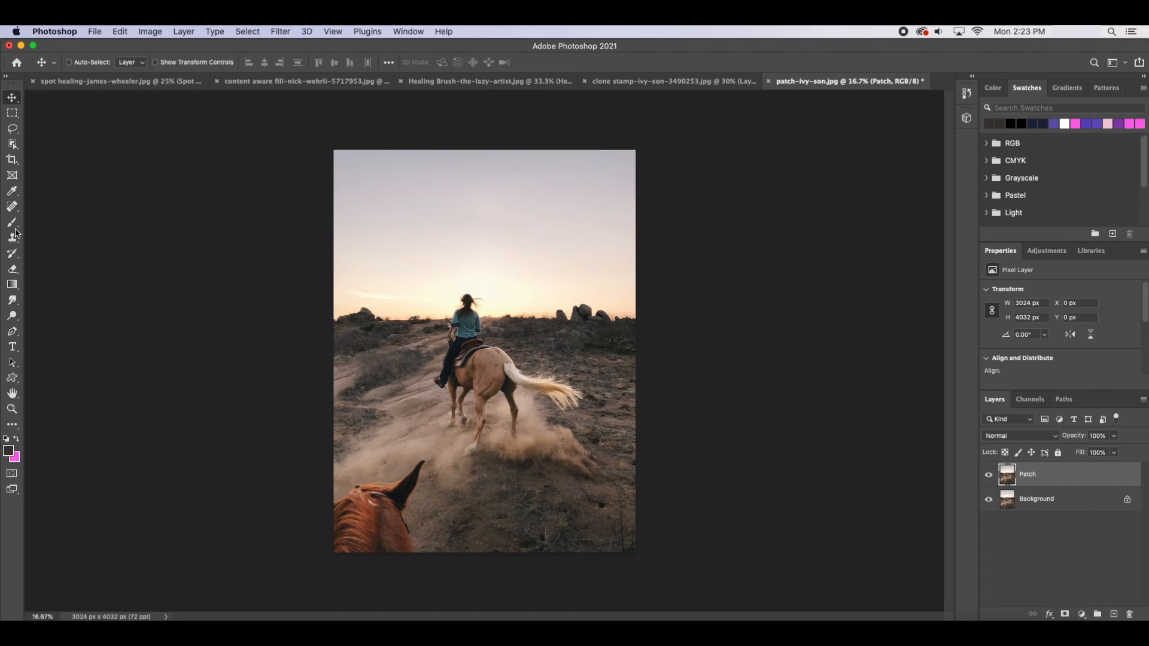
Step: Outline the brown horse's head in the foreground with the Patch tool, about 1014 by 1019 px
click(12, 206)
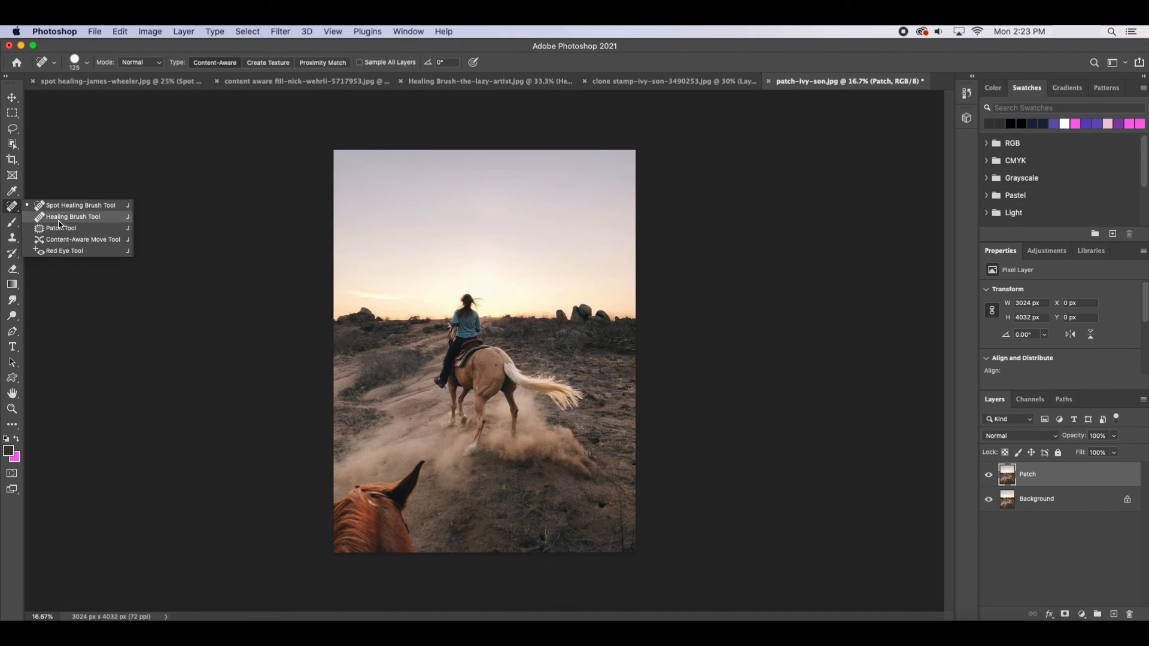
click(60, 227)
mouse_move(338, 483)
mouse_down()
mouse_move(338, 506)
mouse_move(423, 459)
mouse_up()
click(419, 479)
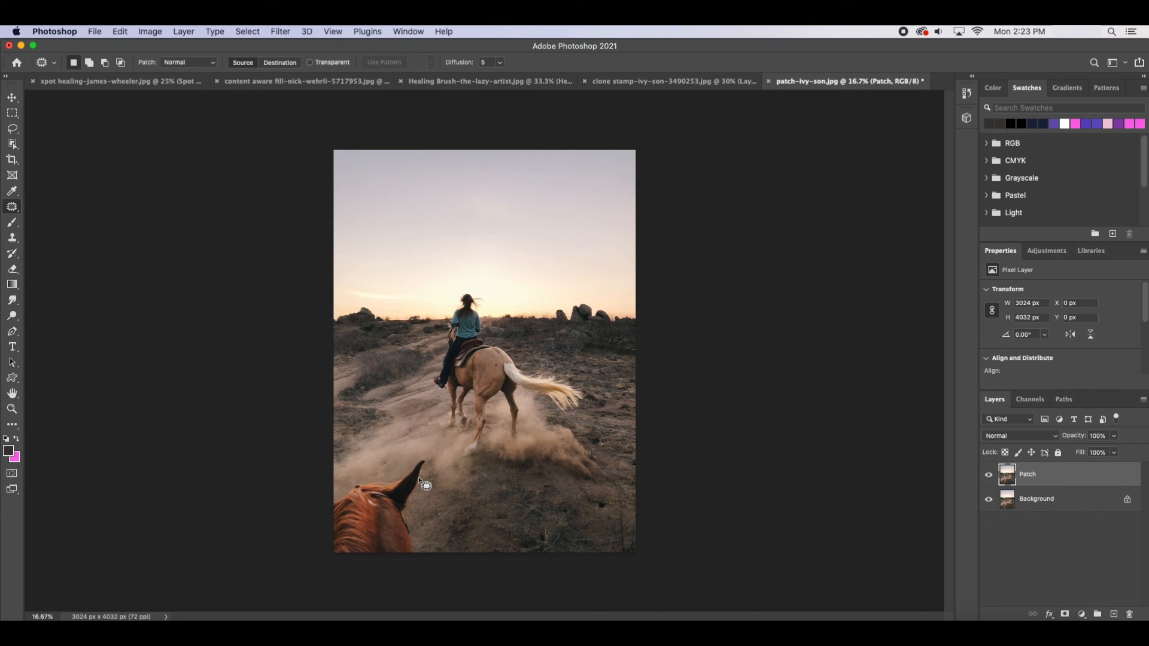
drag(334, 500, 434, 453)
mouse_move(415, 515)
mouse_down()
mouse_move(420, 554)
mouse_move(364, 571)
mouse_move(325, 564)
mouse_move(326, 509)
mouse_up()
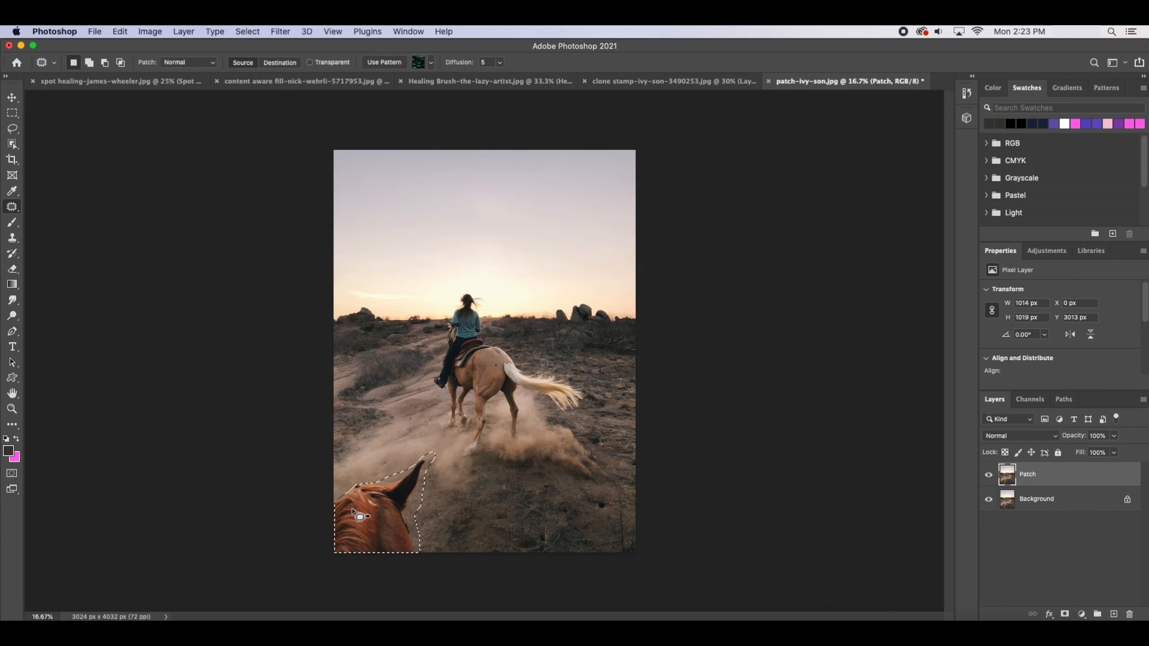
Step: Try the Patch tool in Destination mode by moving the horse-head selection onto the adjacent ground, and undo the patch
click(187, 66)
click(192, 64)
click(282, 63)
drag(391, 537, 458, 537)
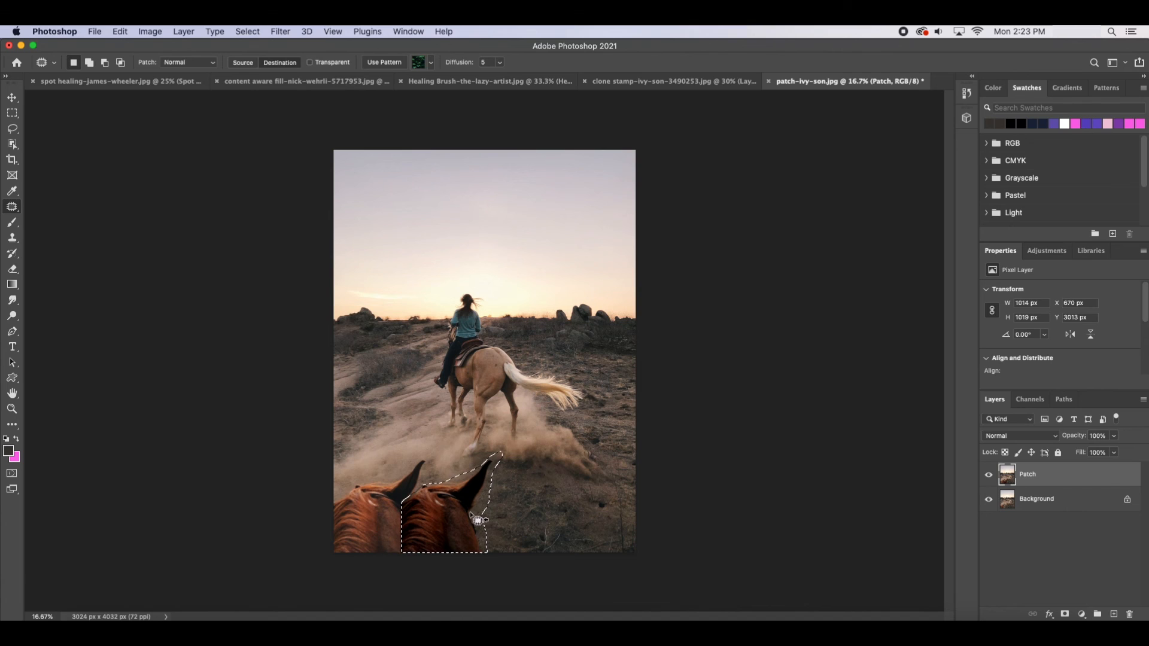
click(120, 32)
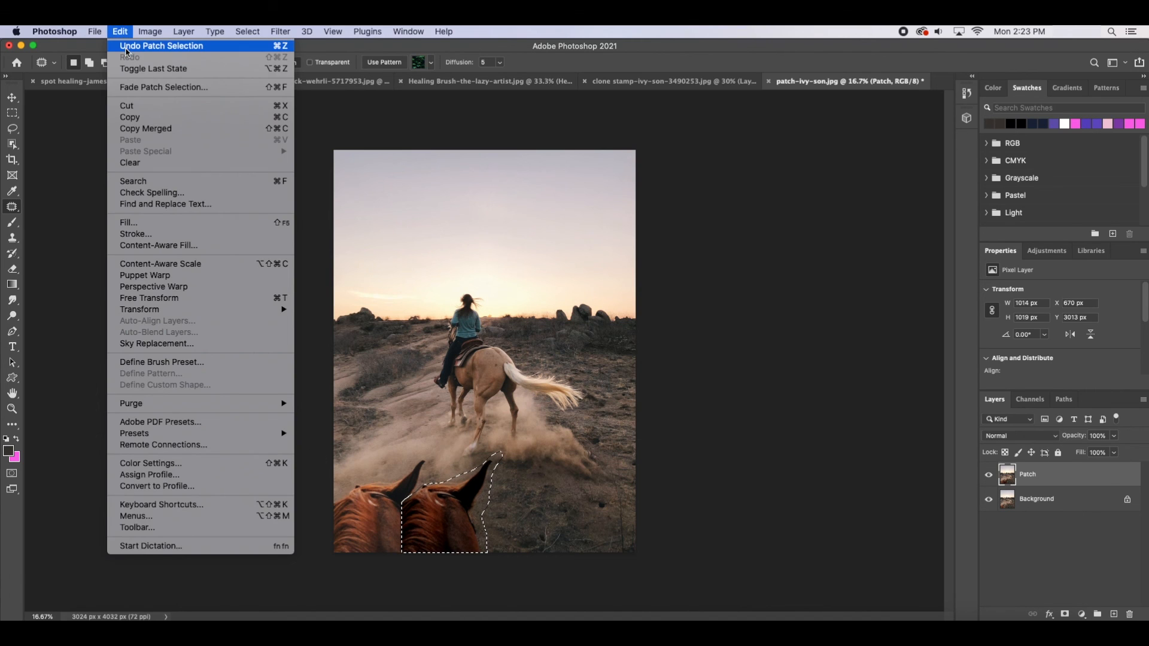
click(126, 49)
Step: Patch the horse's head in Source mode with the neighbouring bare ground and deselect the area
click(255, 61)
drag(369, 541, 443, 530)
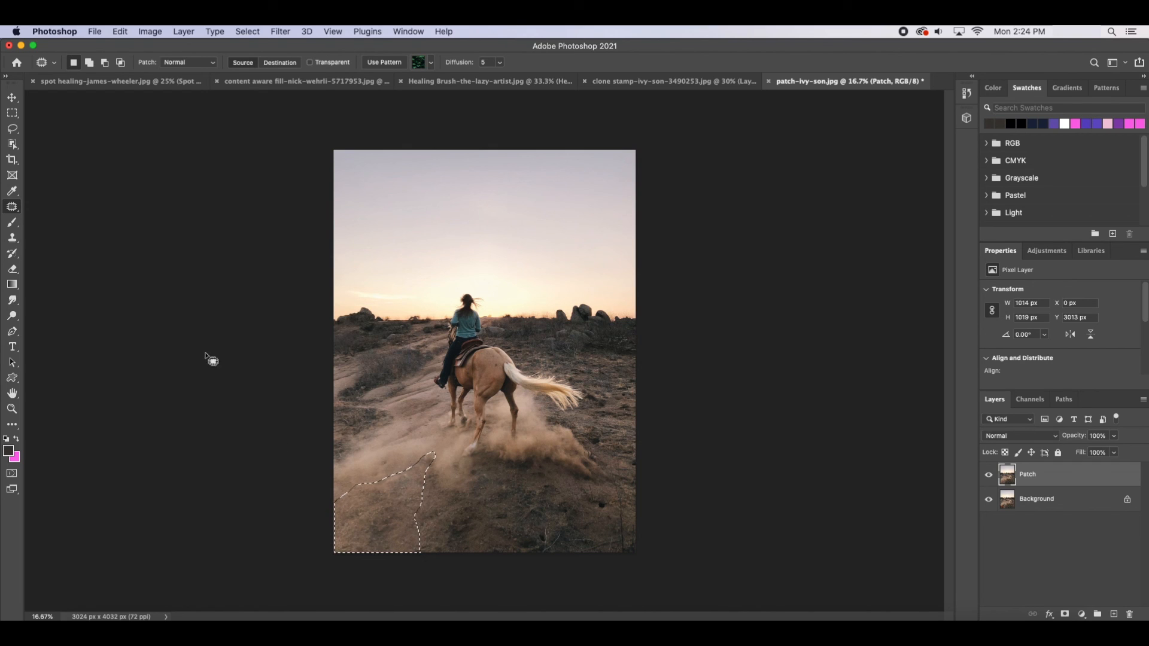
click(248, 32)
click(256, 57)
click(12, 98)
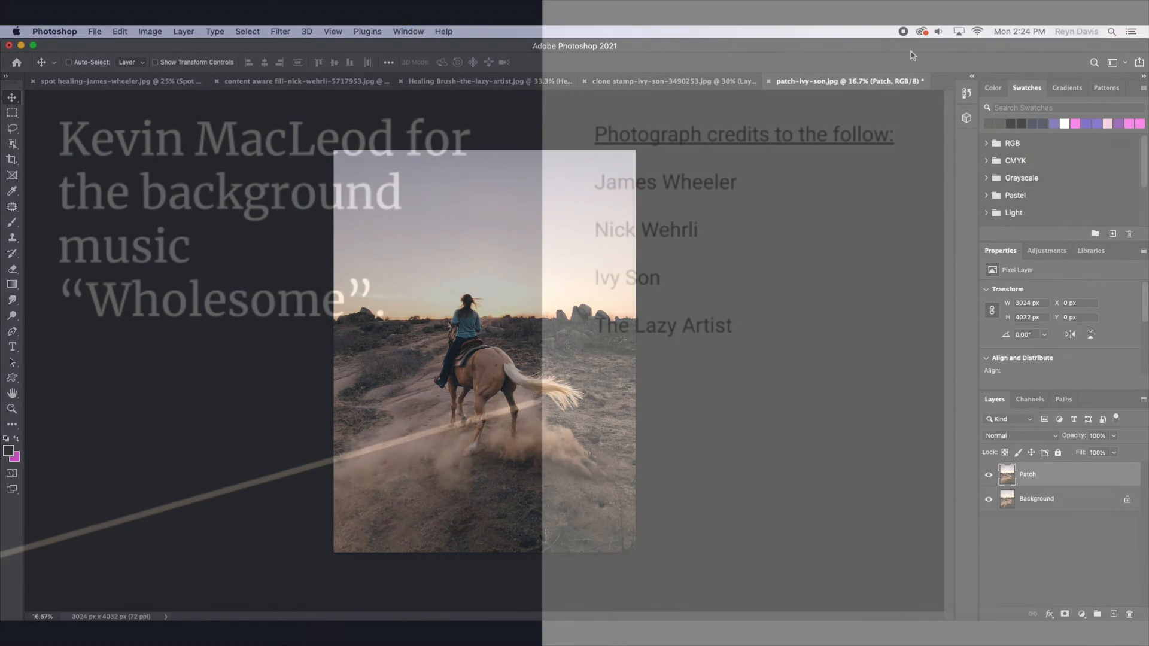